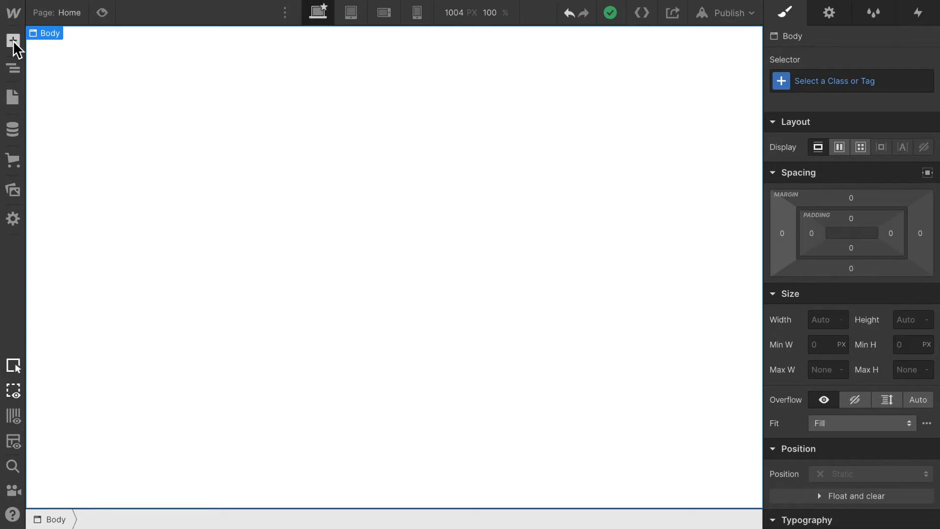
# - Drag the Navbar component from the Add panel onto the top of the Home page and preview it
pyautogui.click(13, 40)
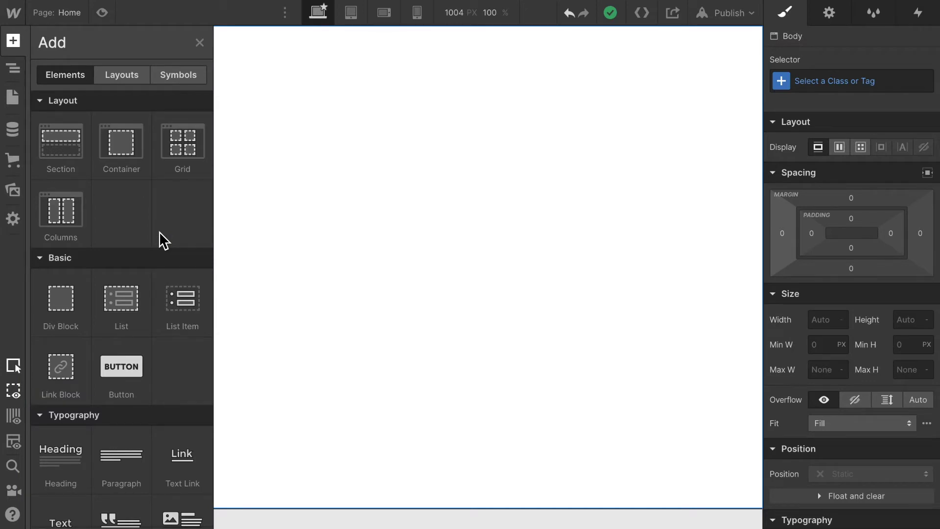
pyautogui.scroll(-7, 159, 231)
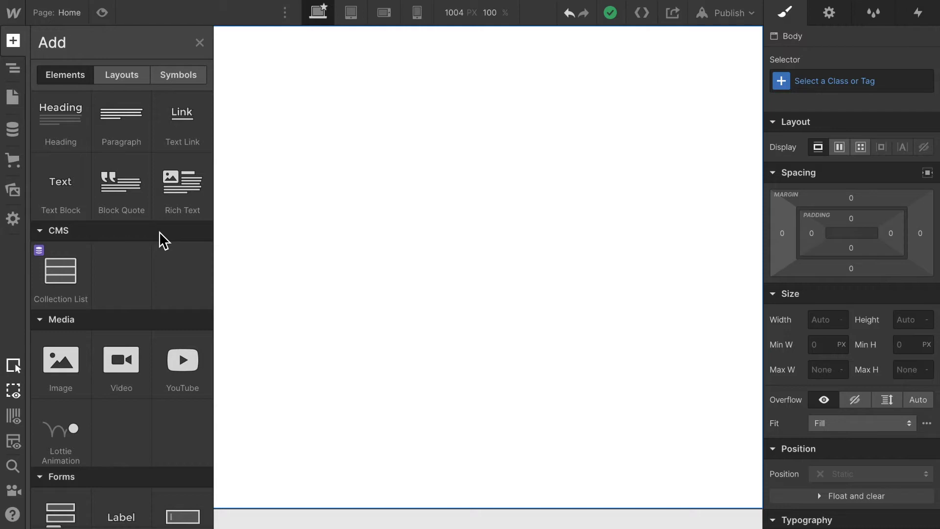
pyautogui.scroll(-7, 160, 231)
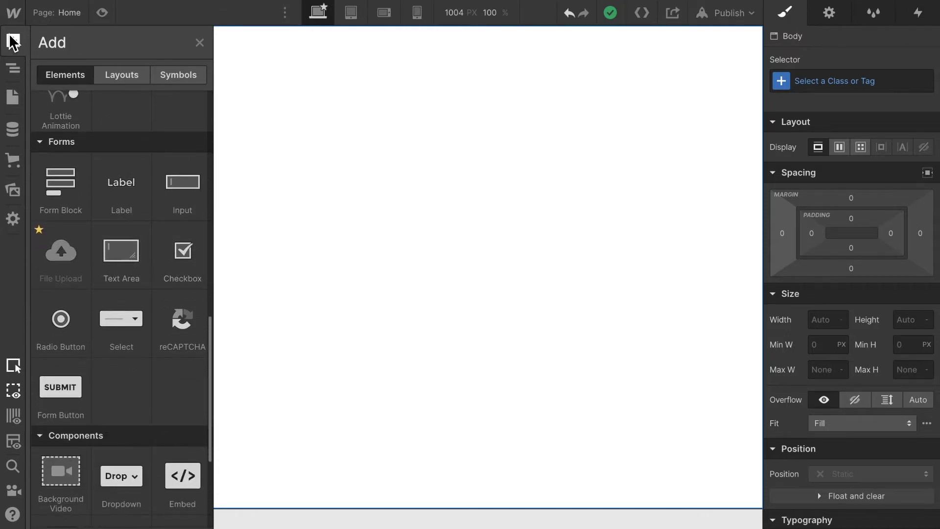
pyautogui.scroll(-3, 166, 157)
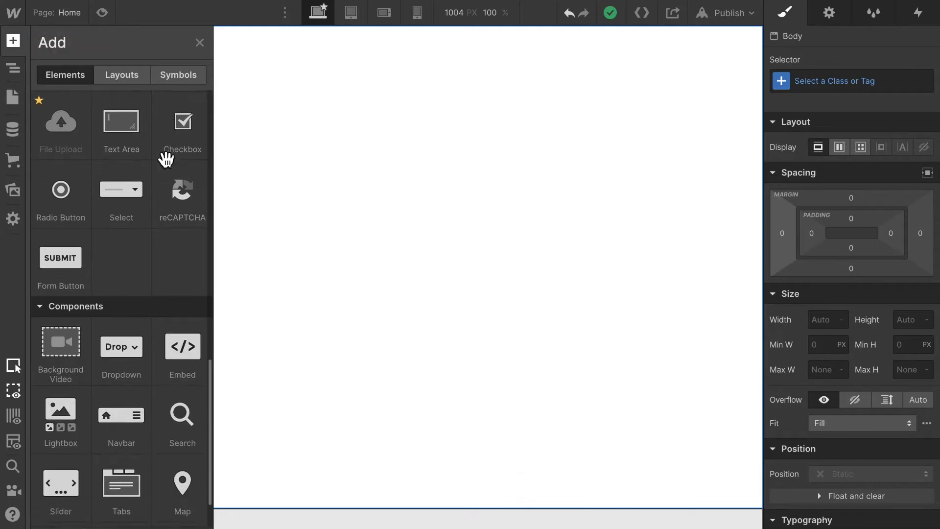
pyautogui.scroll(-1, 140, 414)
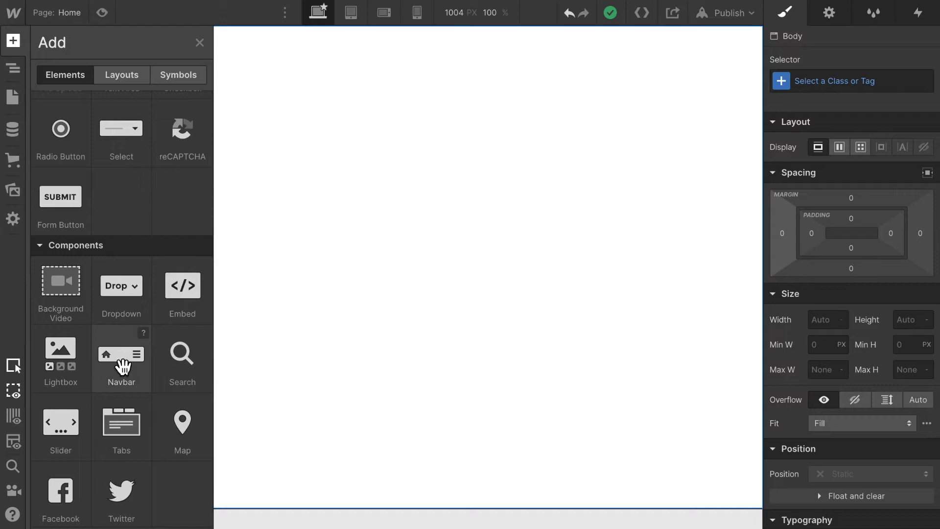
pyautogui.rightClick(123, 366)
pyautogui.click(238, 323)
pyautogui.moveTo(120, 360); pyautogui.dragTo(558, 223)
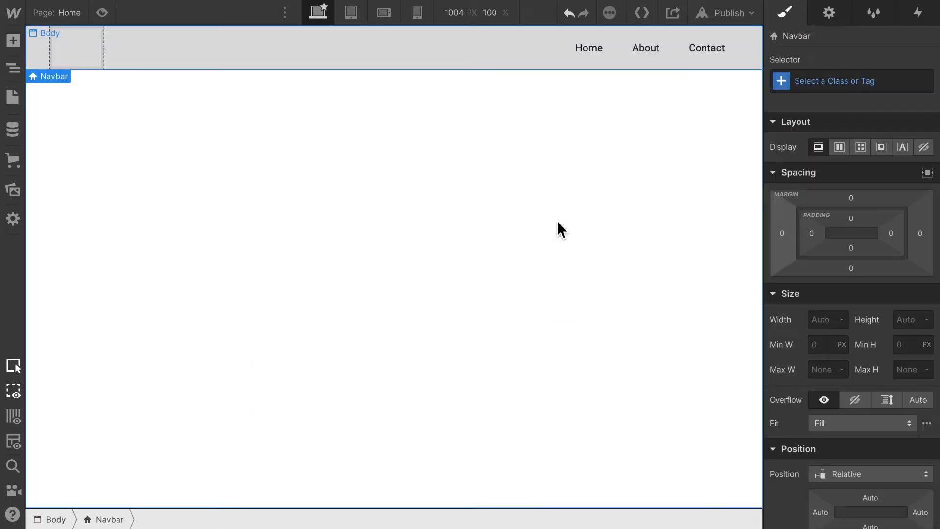
pyautogui.click(101, 13)
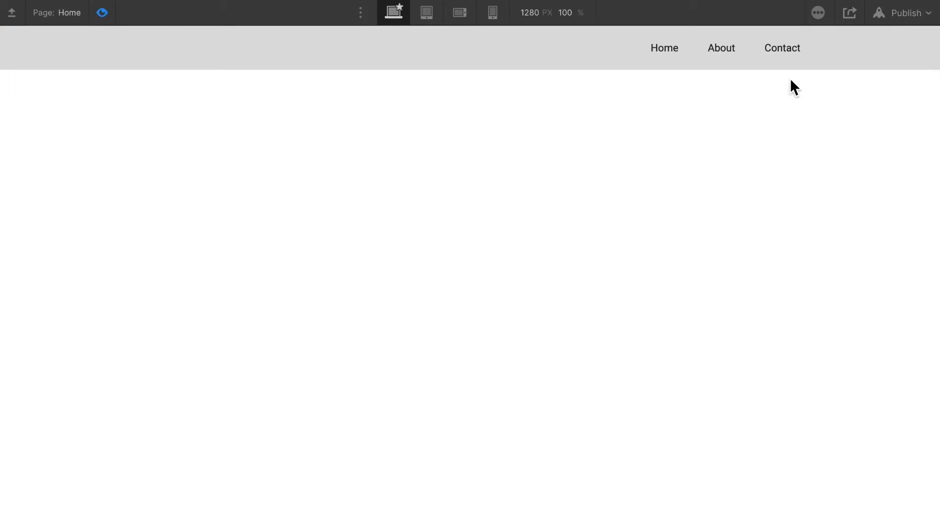
pyautogui.click(428, 14)
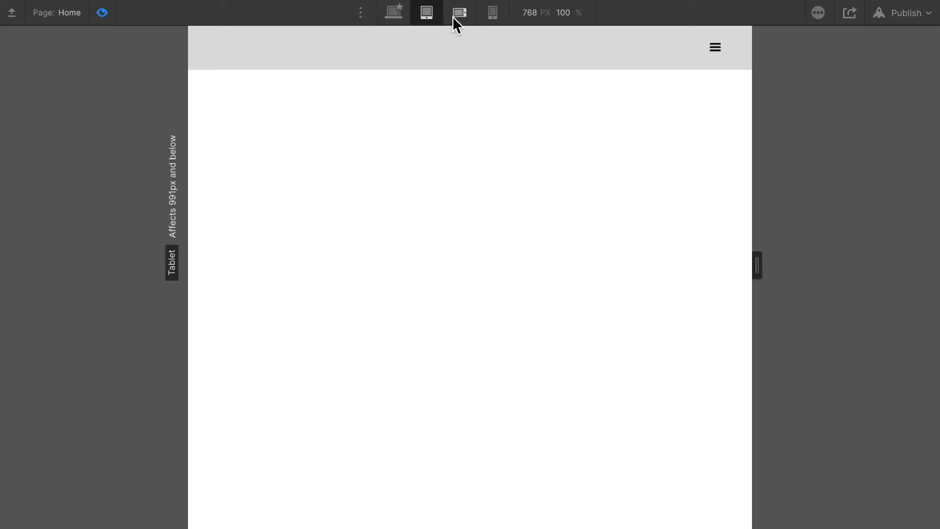
pyautogui.click(459, 15)
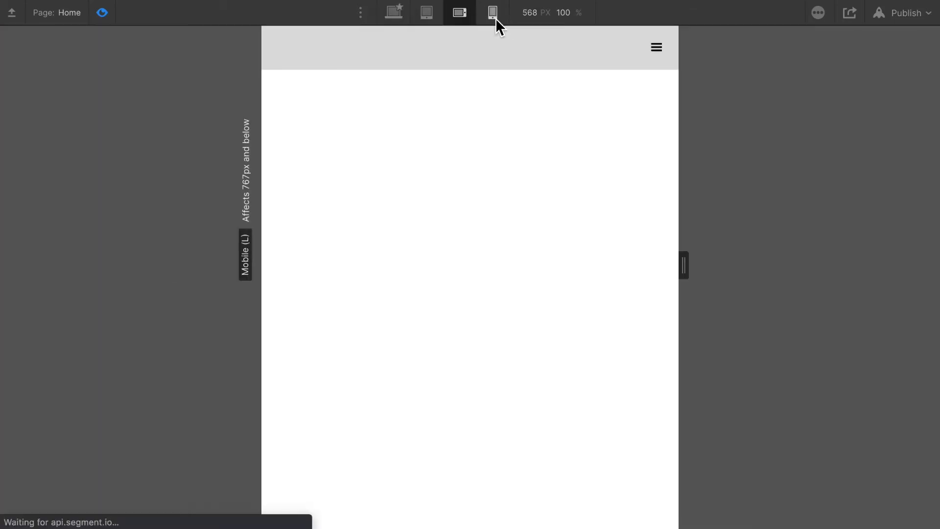
pyautogui.click(494, 15)
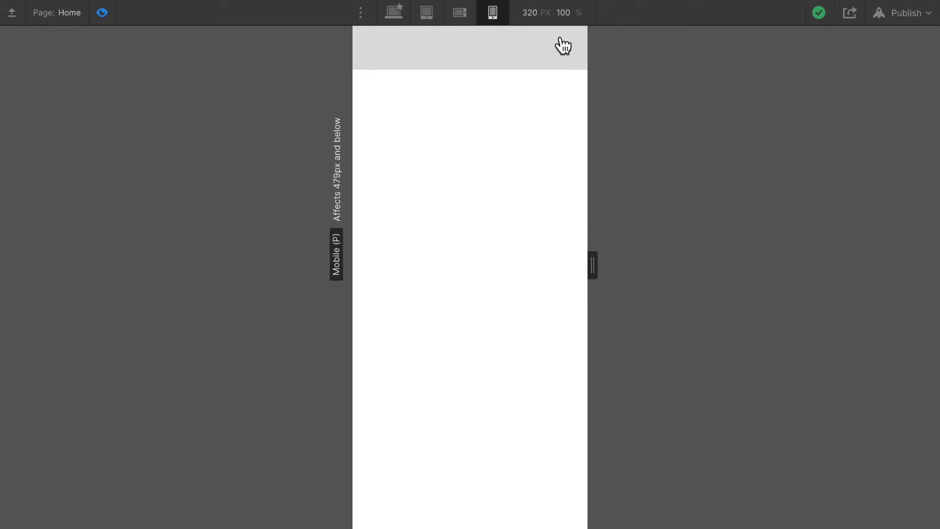
pyautogui.click(428, 14)
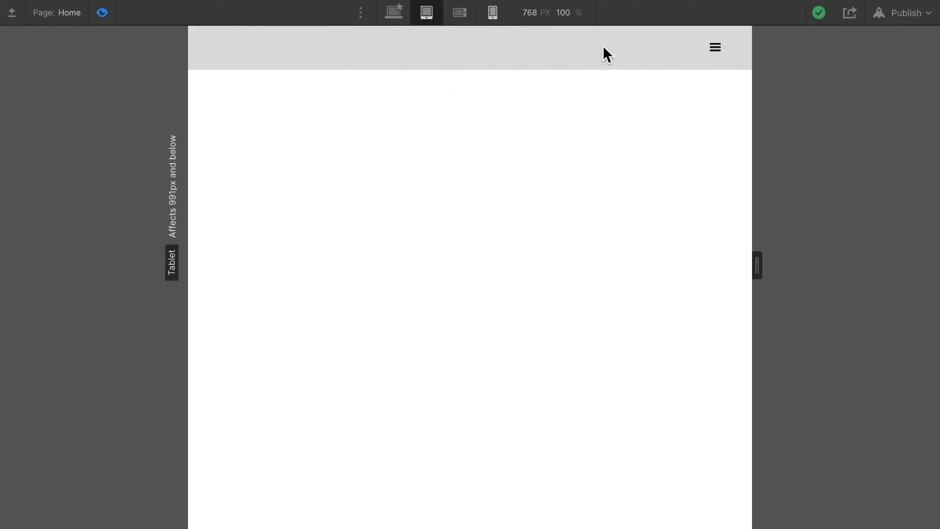
pyautogui.click(721, 59)
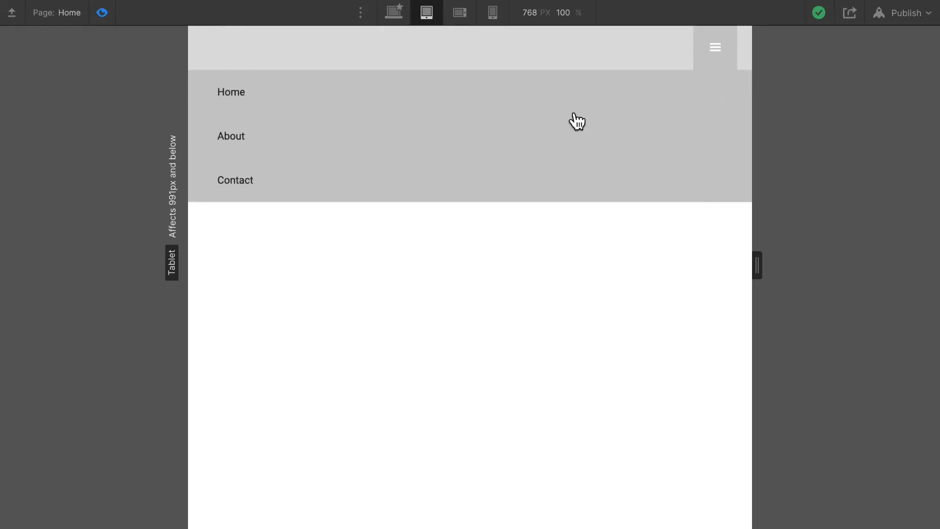
pyautogui.click(396, 11)
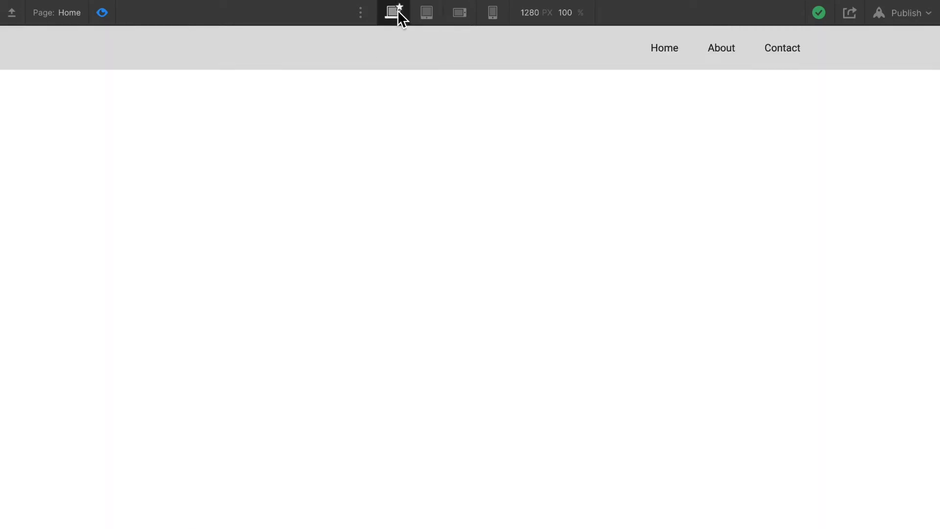
# - Select the Navbar and move its Menu icon collapse point from Tablet to Phone (L)
pyautogui.click(99, 14)
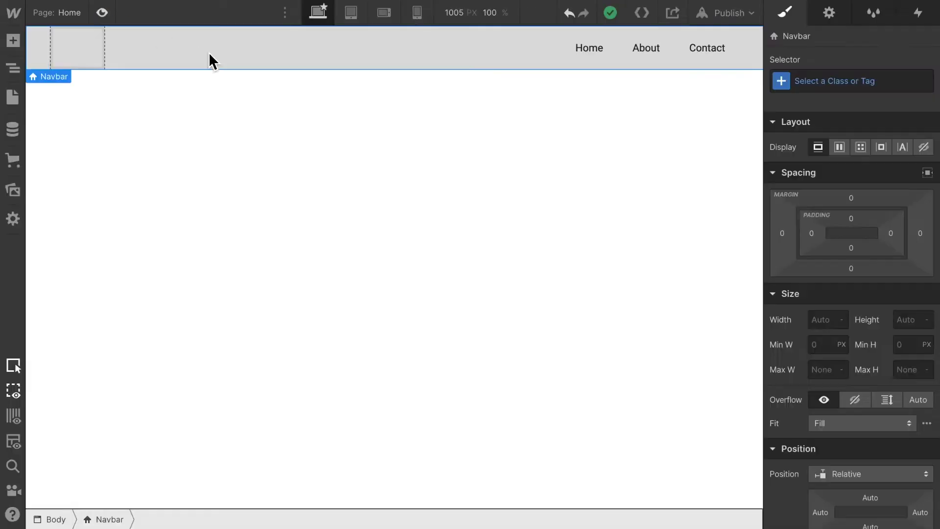
pyautogui.click(223, 53)
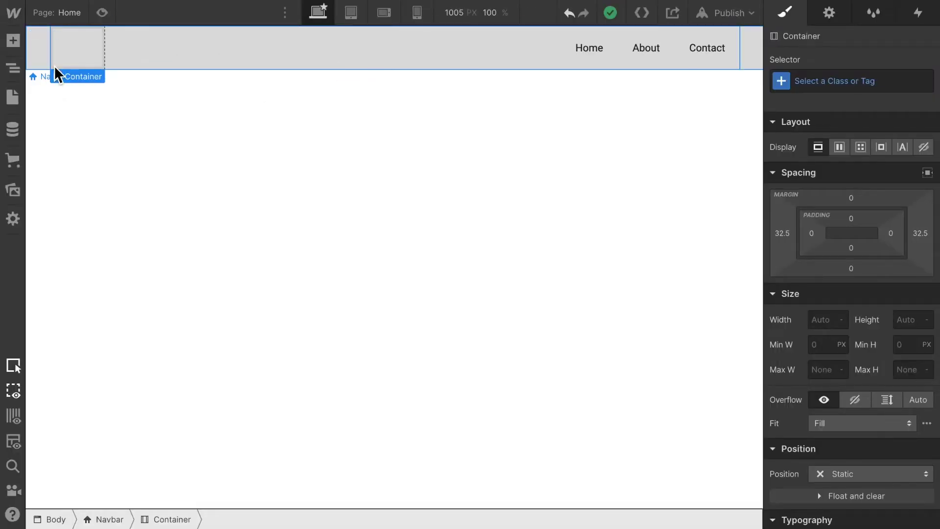
pyautogui.click(41, 59)
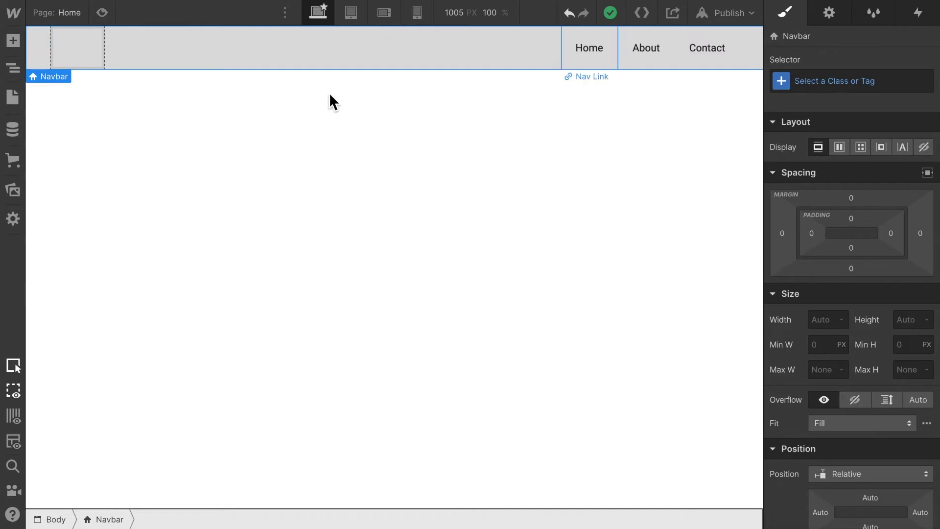
pyautogui.click(836, 17)
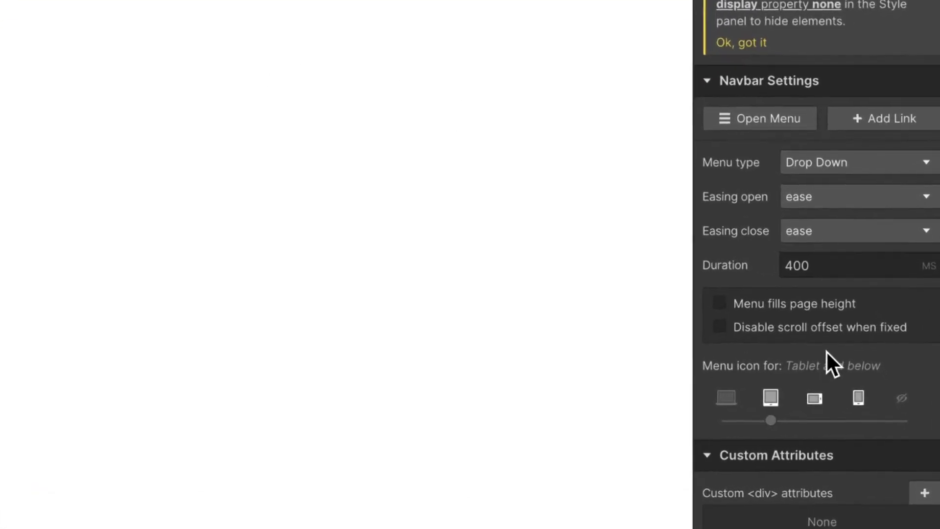
pyautogui.scroll(-2, 845, 379)
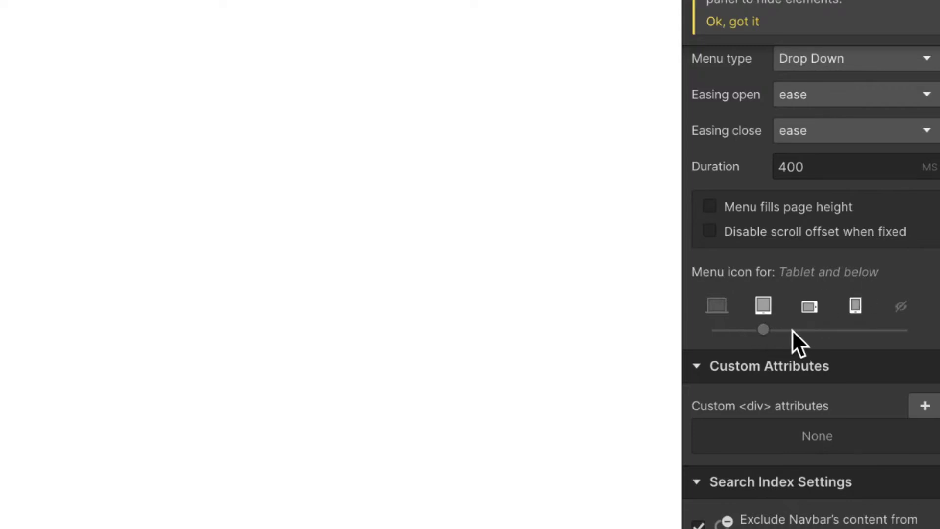
pyautogui.click(806, 330)
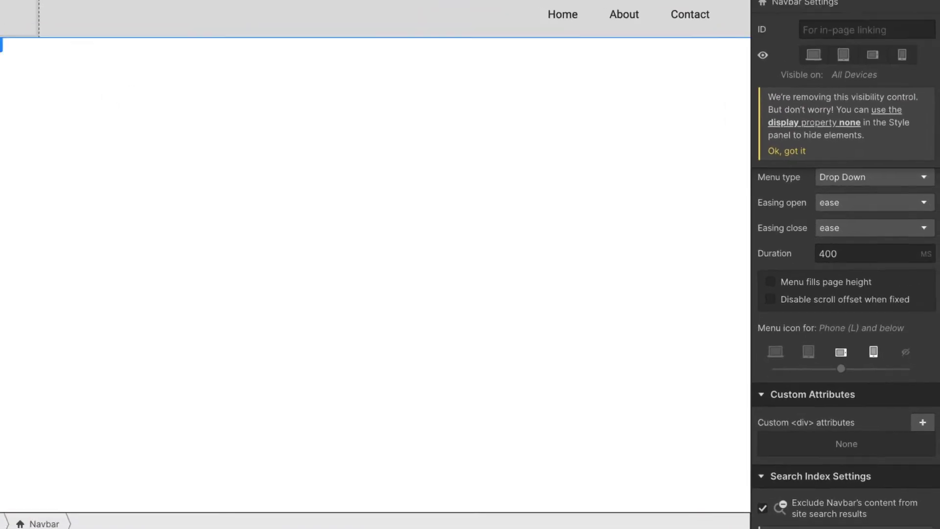
pyautogui.click(102, 13)
pyautogui.click(429, 12)
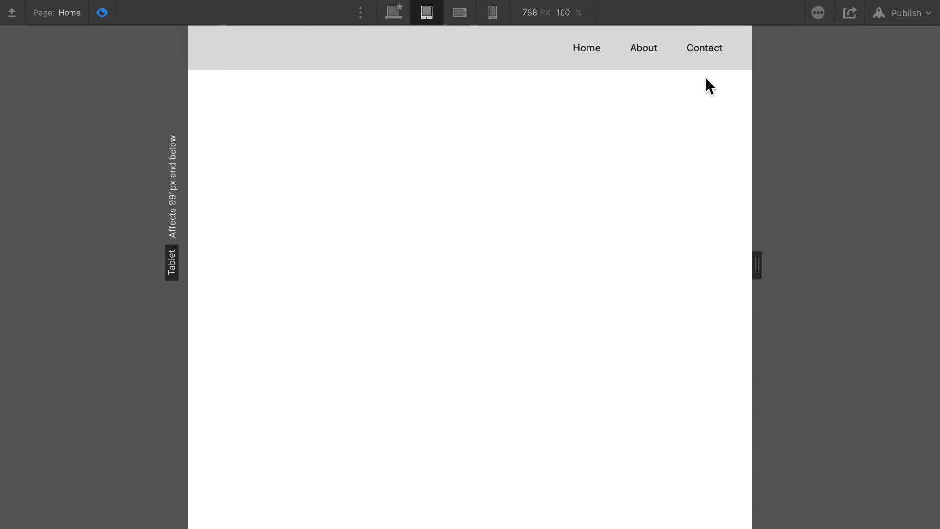
pyautogui.click(462, 18)
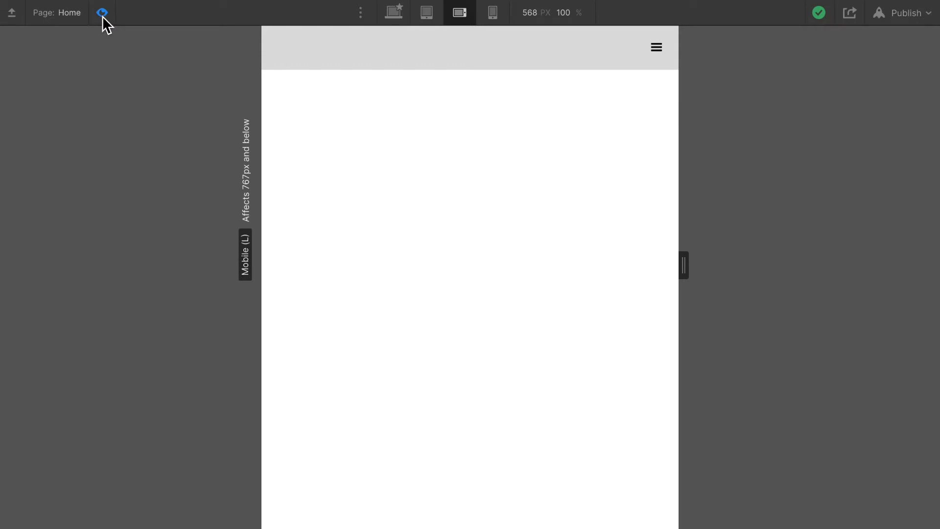
pyautogui.click(389, 18)
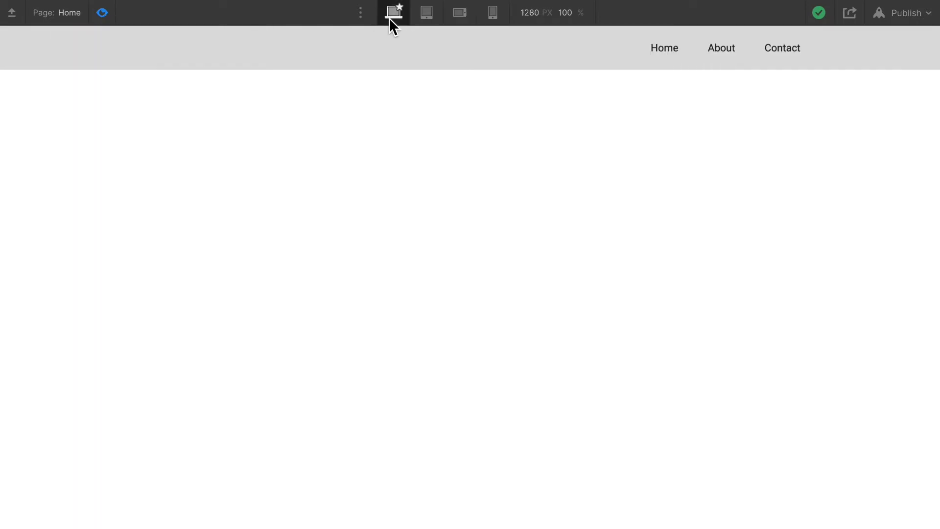
pyautogui.click(105, 13)
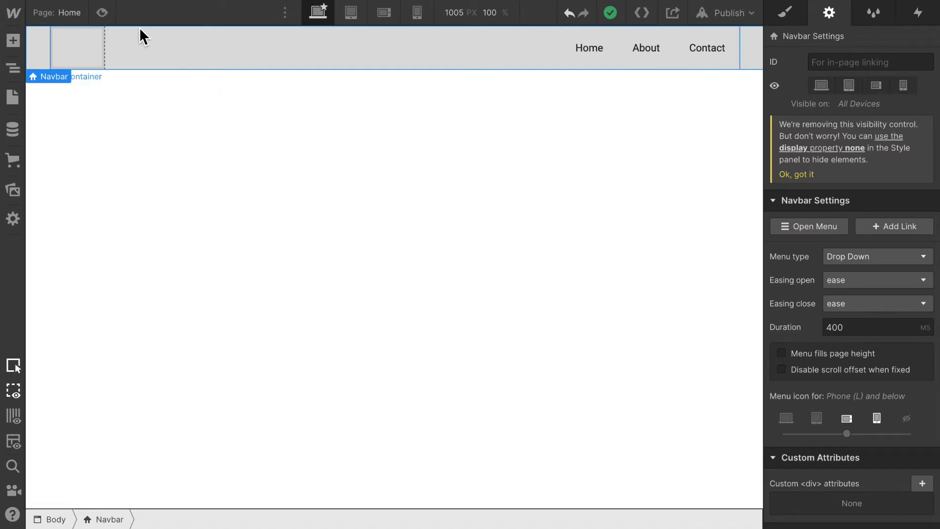
# - Select the navbar's Container in the Navigator, check its margins in the Style panel, then close the Navigator
pyautogui.click(18, 63)
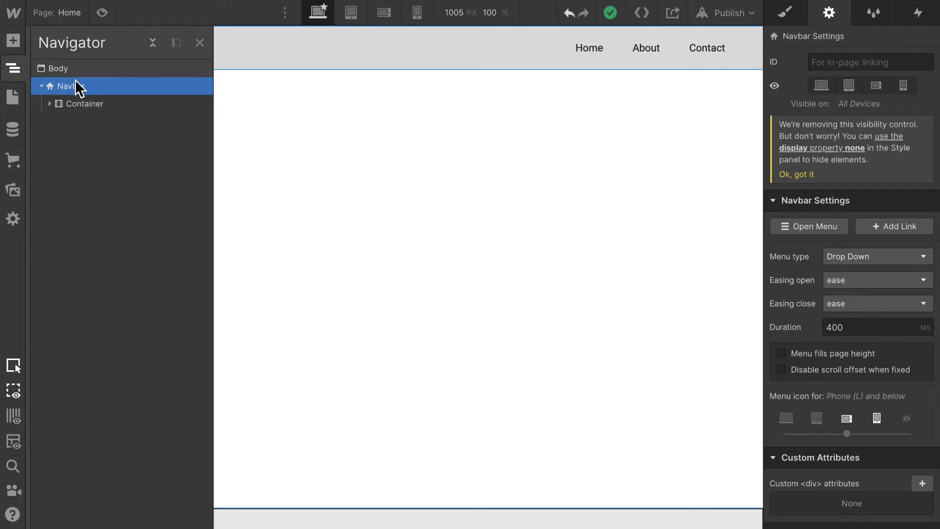
pyautogui.click(50, 103)
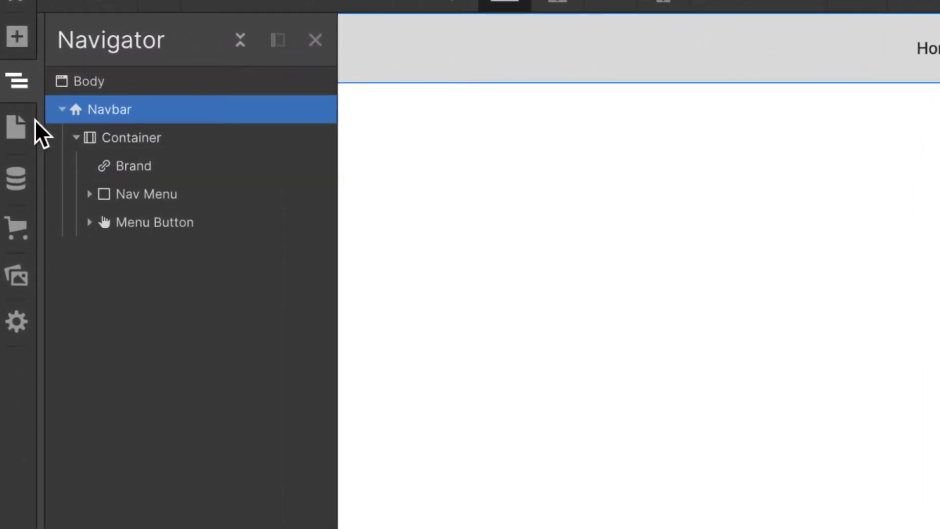
pyautogui.click(24, 37)
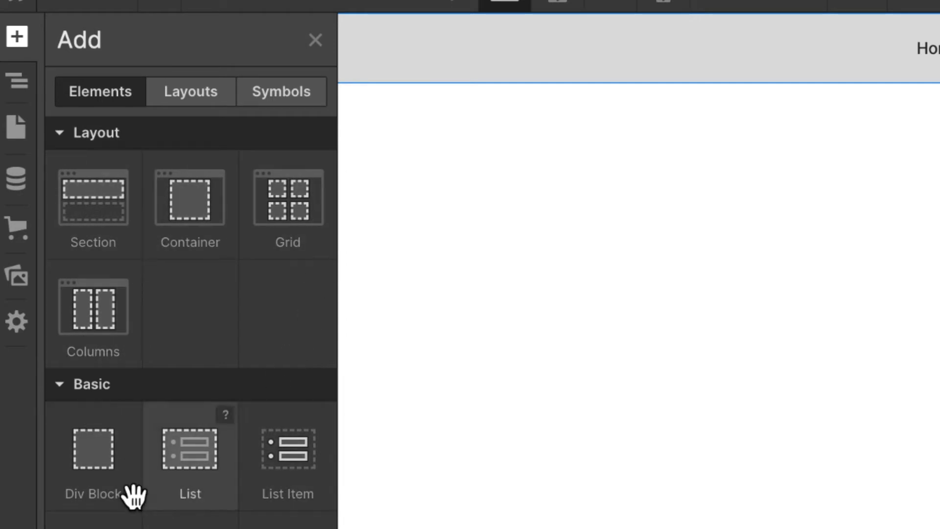
pyautogui.click(23, 84)
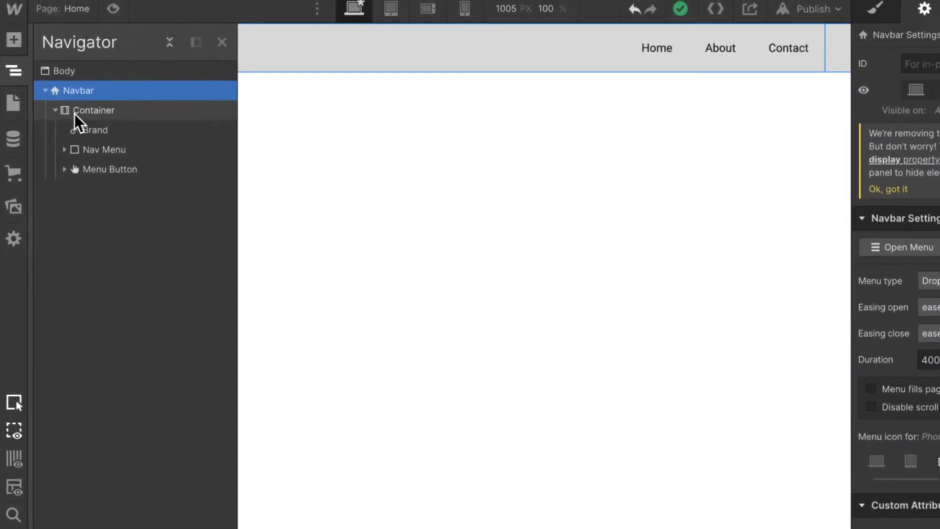
pyautogui.click(70, 109)
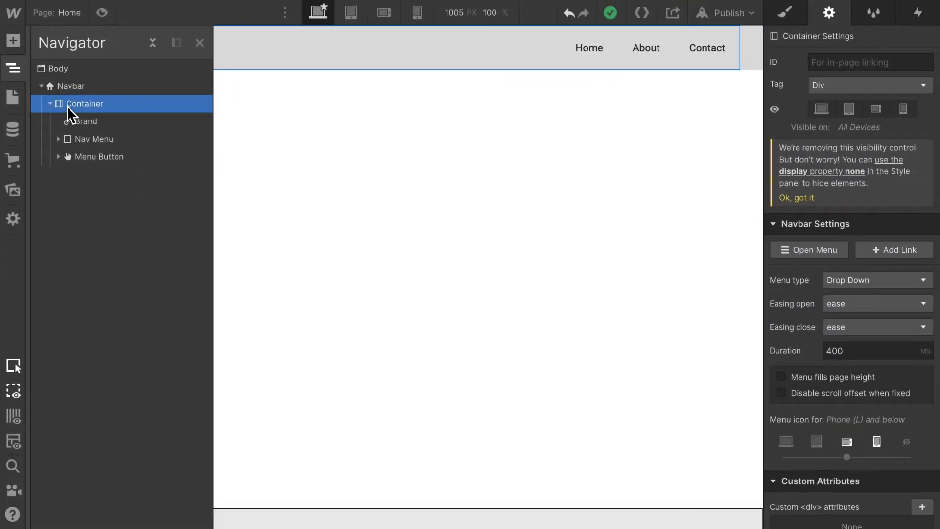
pyautogui.click(788, 15)
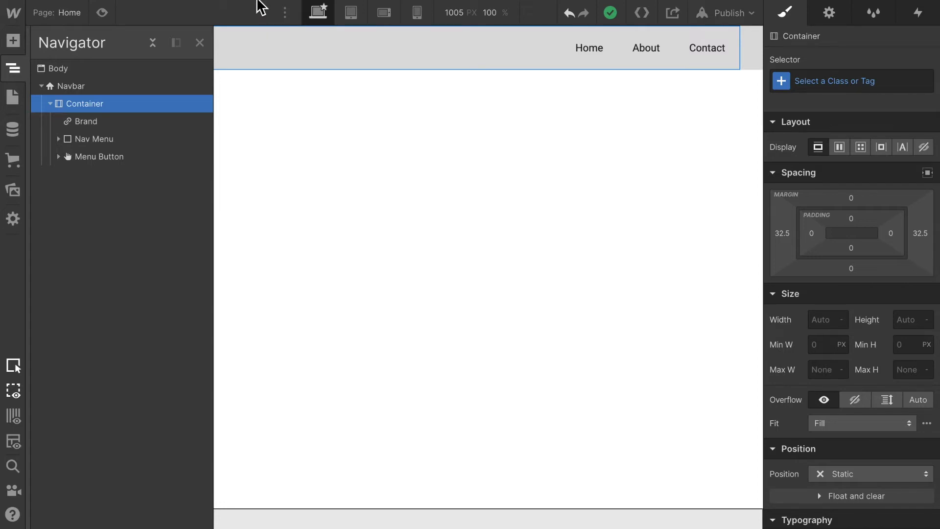
pyautogui.press('z')
pyautogui.click(262, 79)
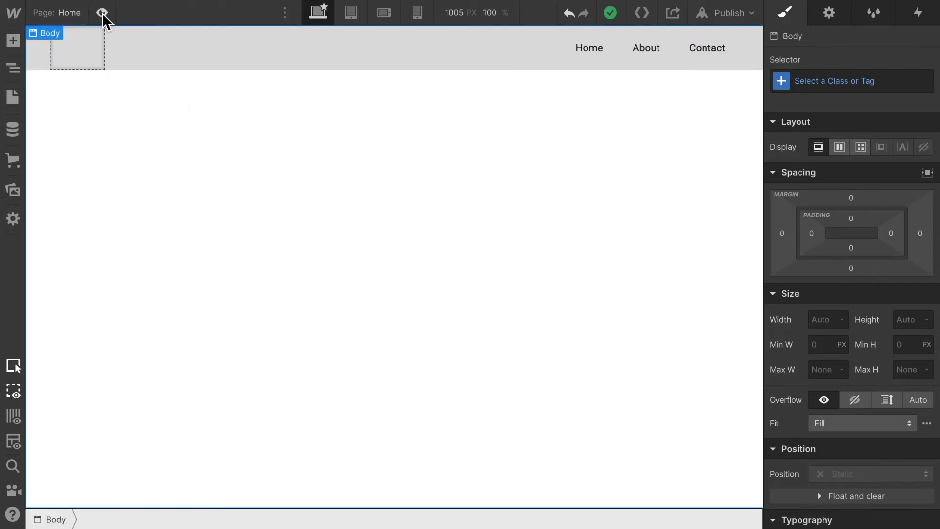
pyautogui.click(101, 13)
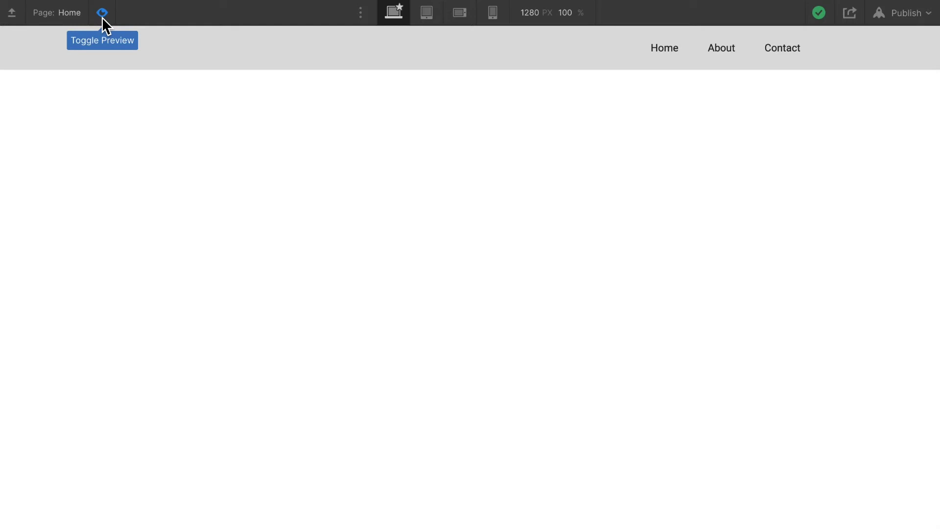
pyautogui.click(101, 12)
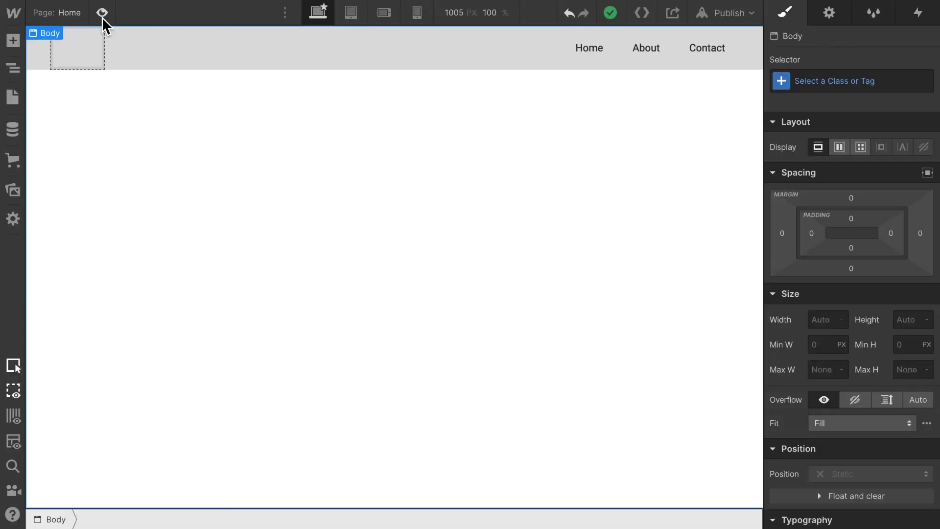
# - Set the Brand element's link type to Page and choose Home as its target
pyautogui.click(12, 71)
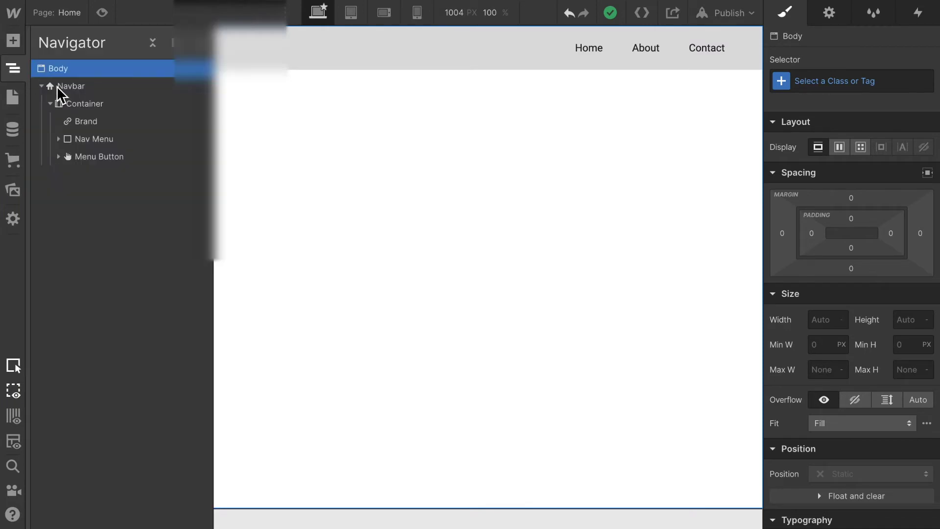
pyautogui.click(88, 119)
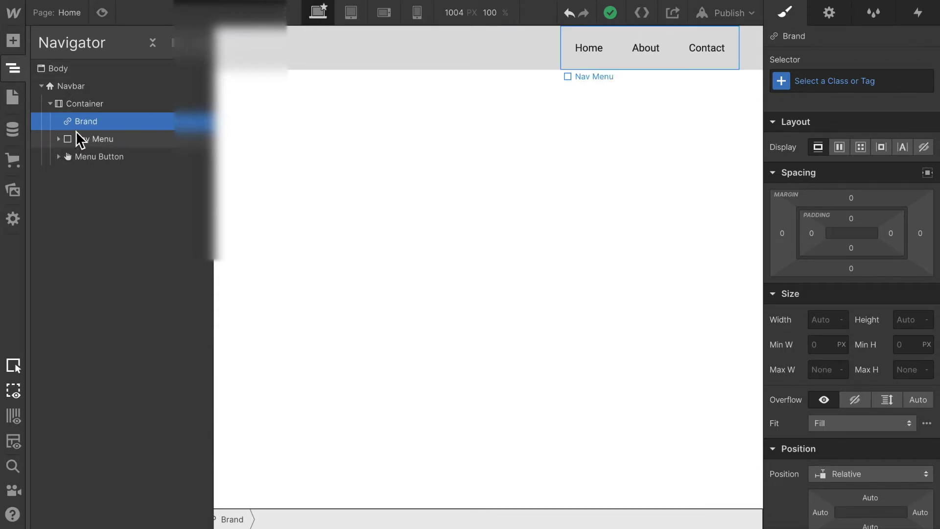
pyautogui.click(152, 43)
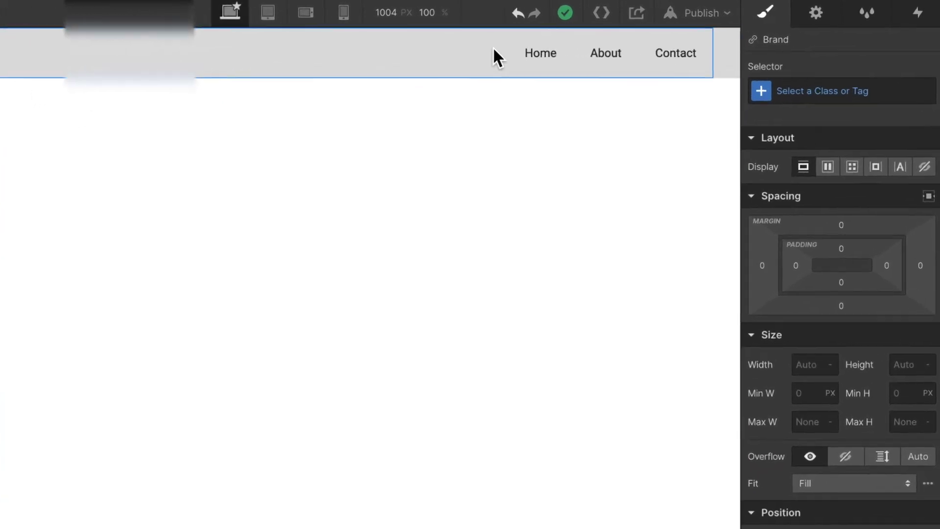
pyautogui.click(804, 13)
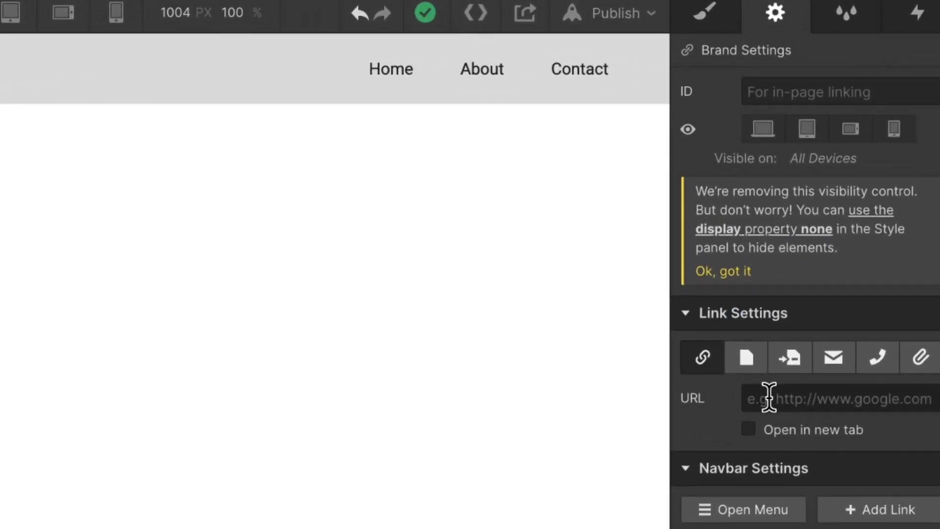
pyautogui.click(748, 356)
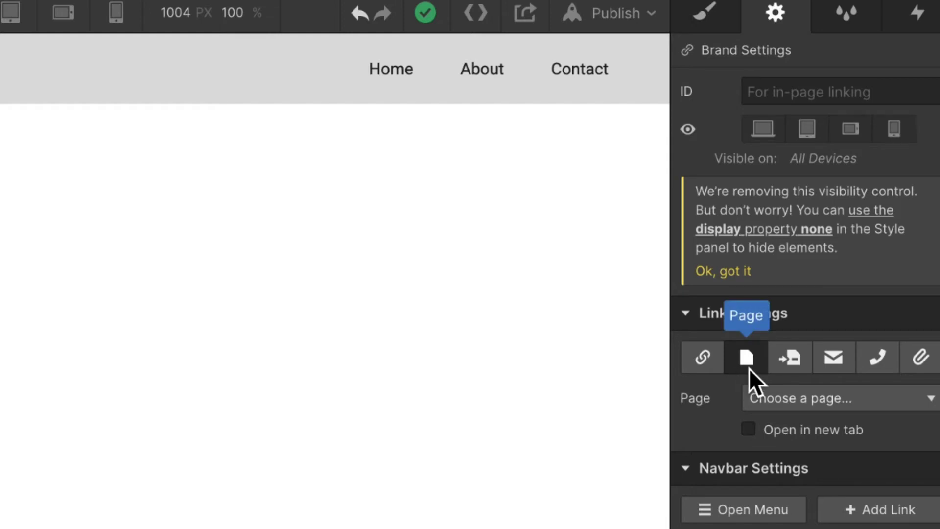
pyautogui.click(795, 397)
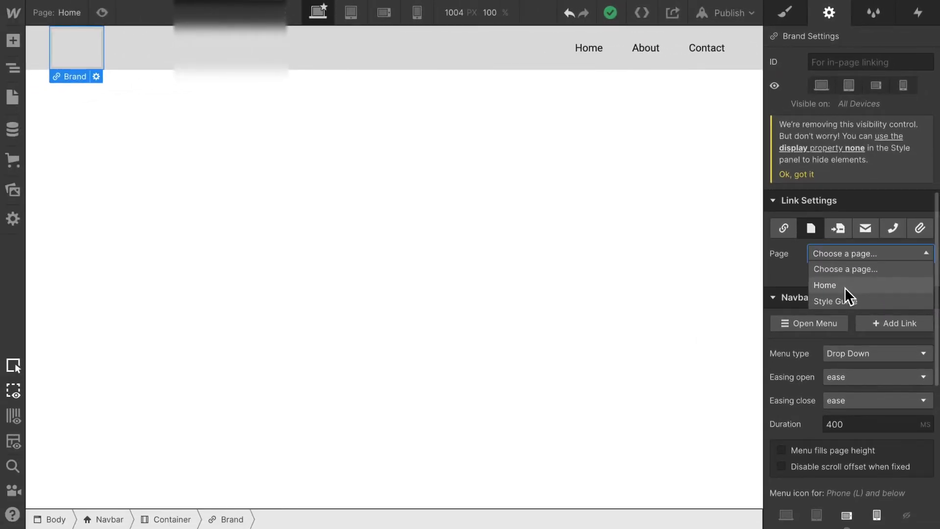
pyautogui.click(844, 286)
pyautogui.click(647, 266)
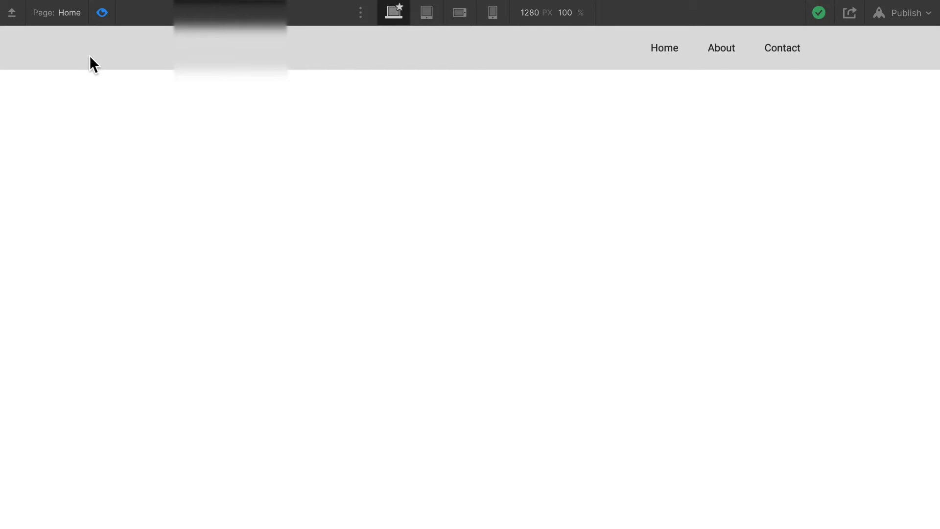
pyautogui.click(102, 12)
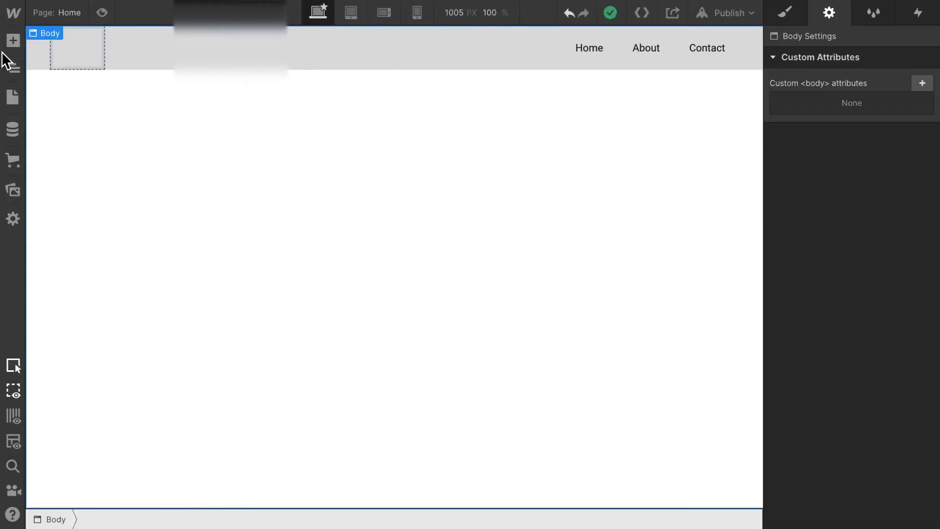
# - Drag an Image element from the Media section into the navbar's Brand link
pyautogui.click(16, 38)
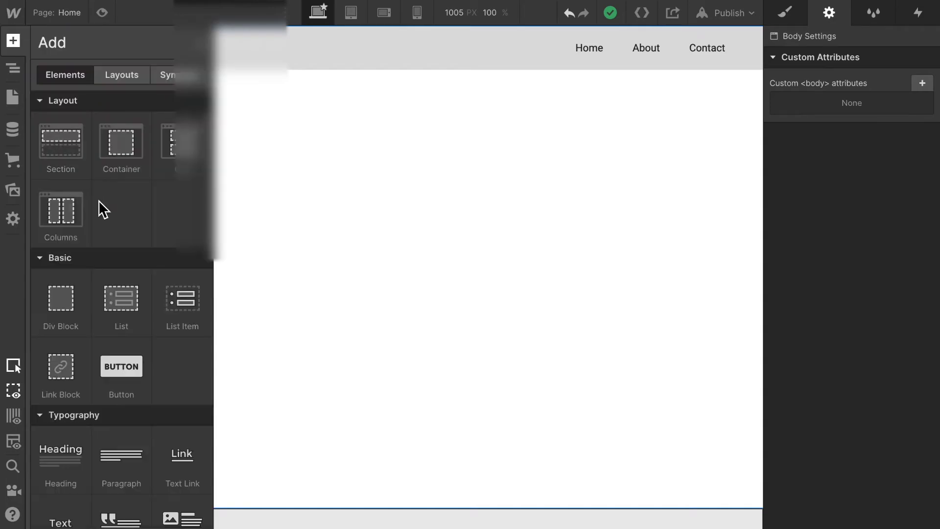
pyautogui.scroll(-2, 128, 336)
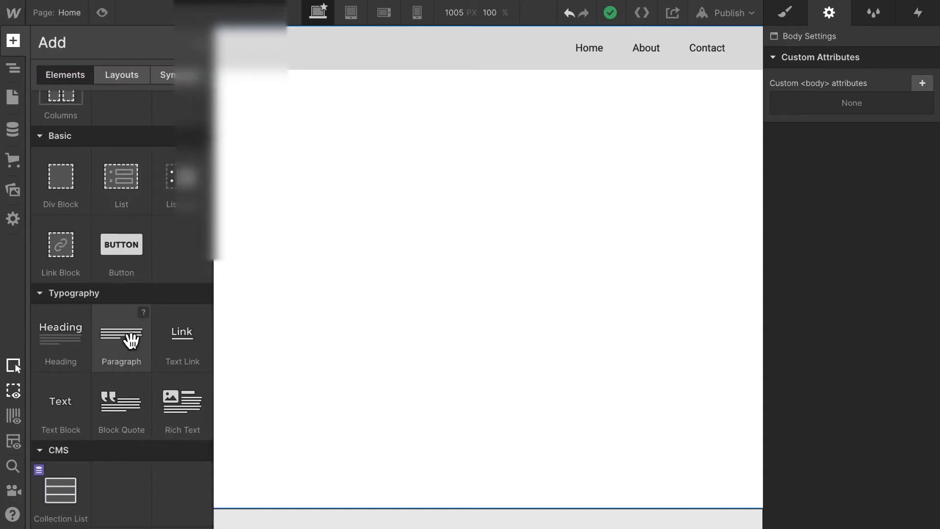
pyautogui.scroll(-2, 79, 267)
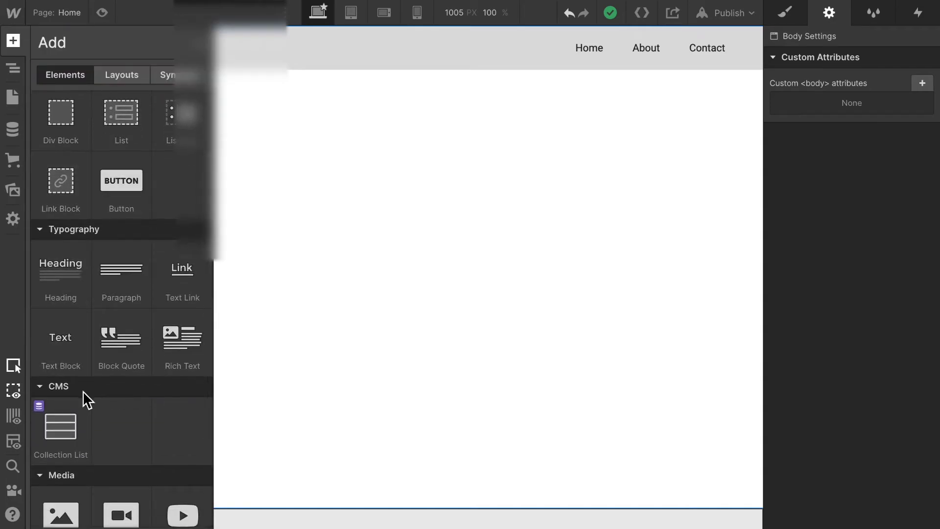
pyautogui.scroll(-4, 85, 391)
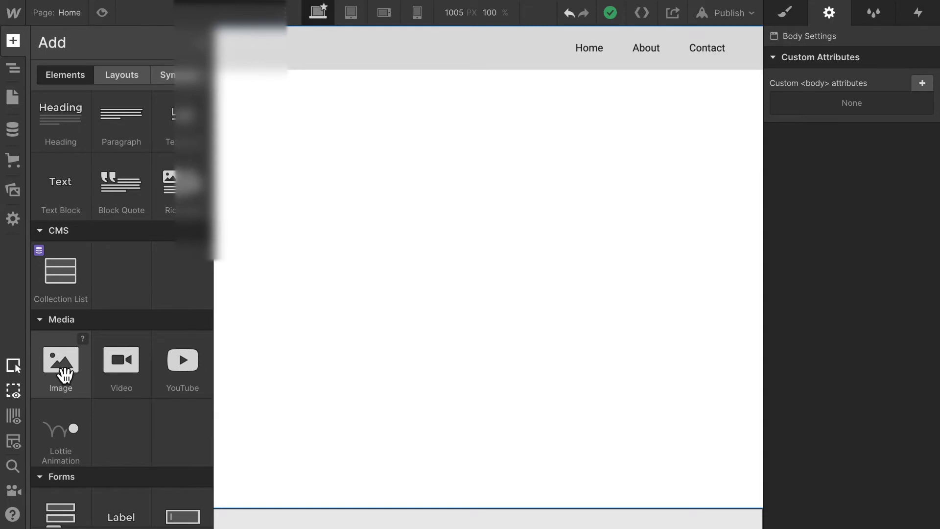
pyautogui.moveTo(67, 376); pyautogui.dragTo(78, 55)
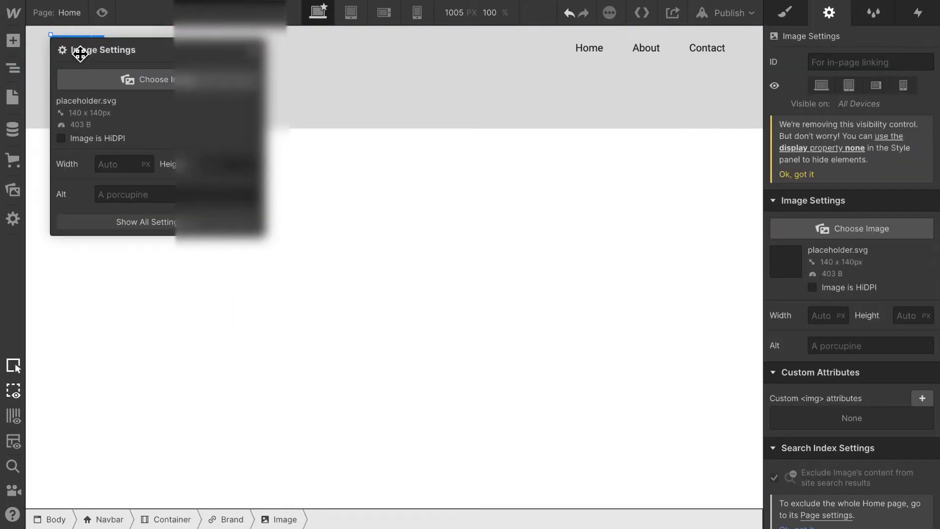
# - Upload surfntrade-logo.png and use the surf'n'trade asset as the navbar image
pyautogui.click(145, 84)
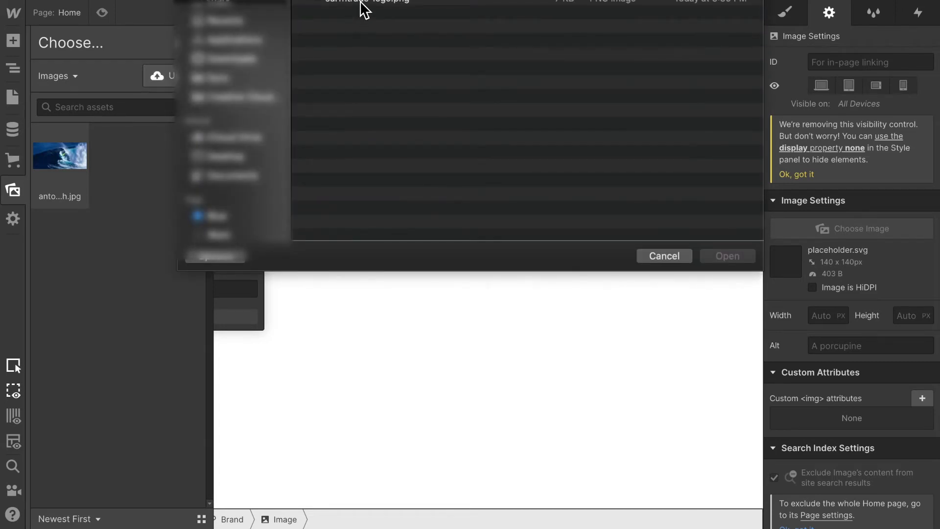
pyautogui.click(361, 2)
pyautogui.click(732, 258)
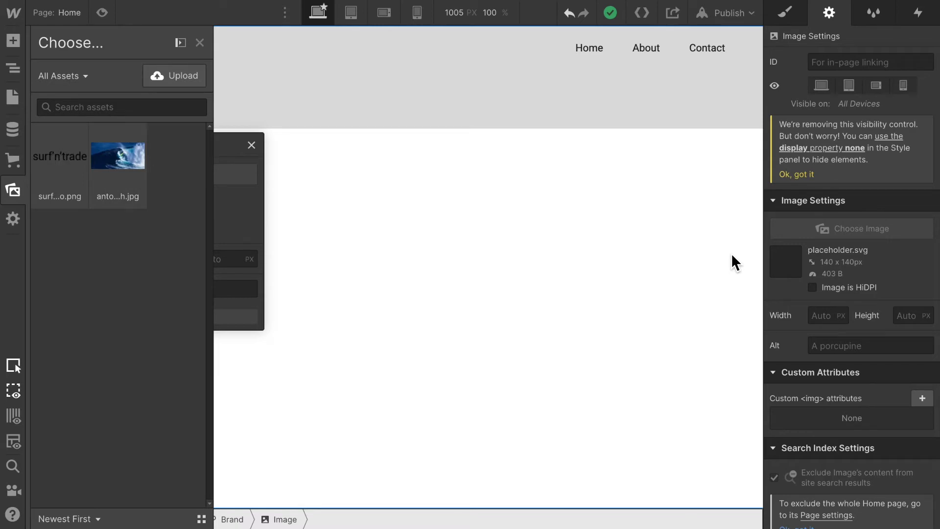
pyautogui.click(67, 179)
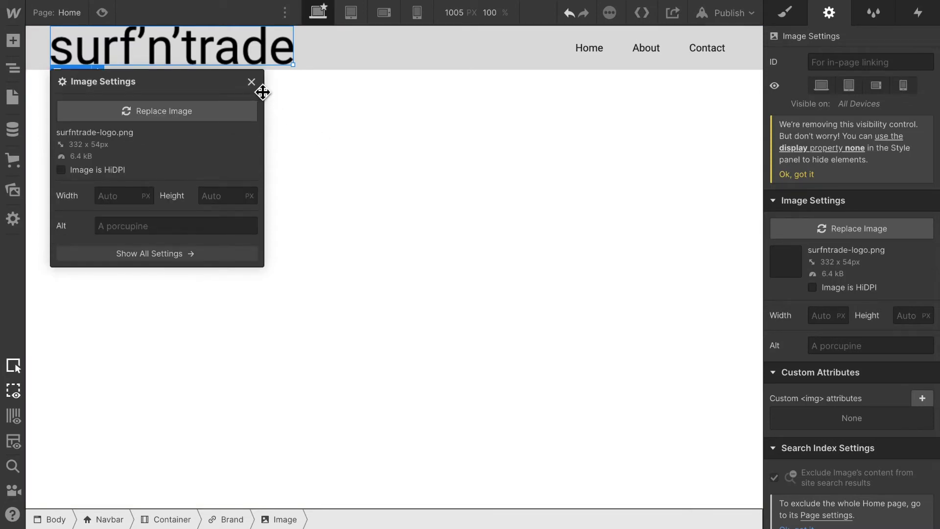
# - Preview the new logo, then back in editing select it and open the Navigator
pyautogui.click(355, 183)
pyautogui.click(102, 12)
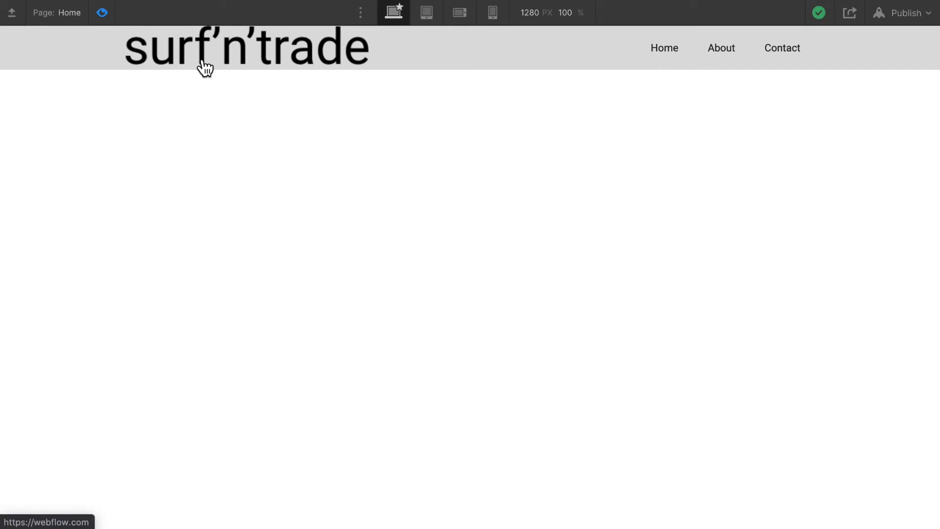
pyautogui.click(102, 17)
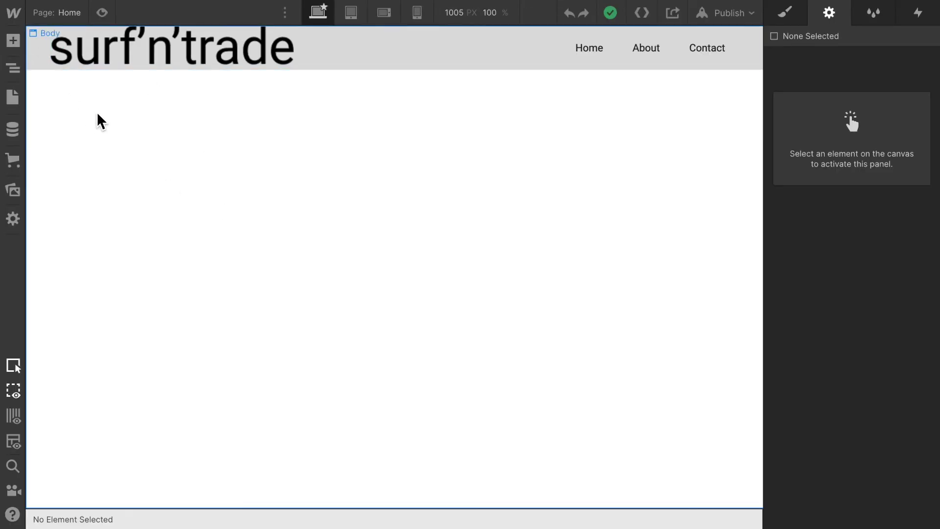
pyautogui.click(161, 49)
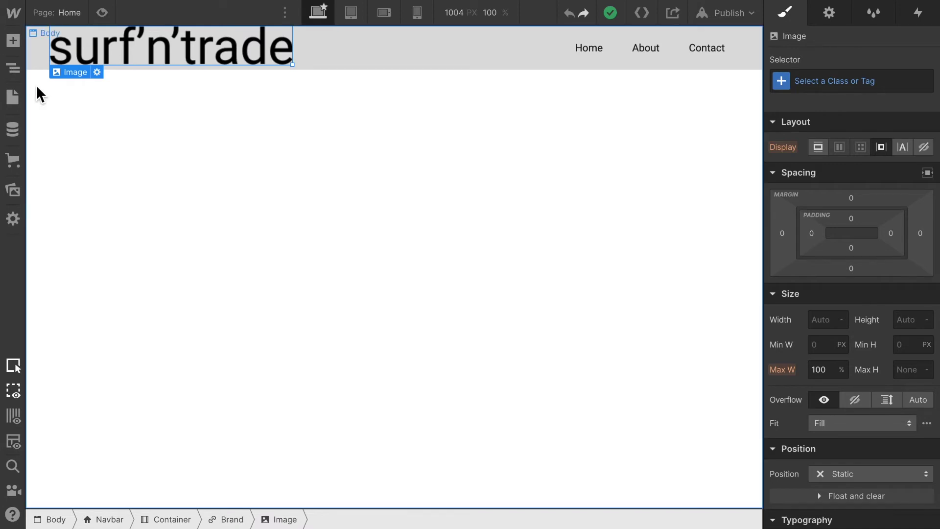
pyautogui.click(11, 71)
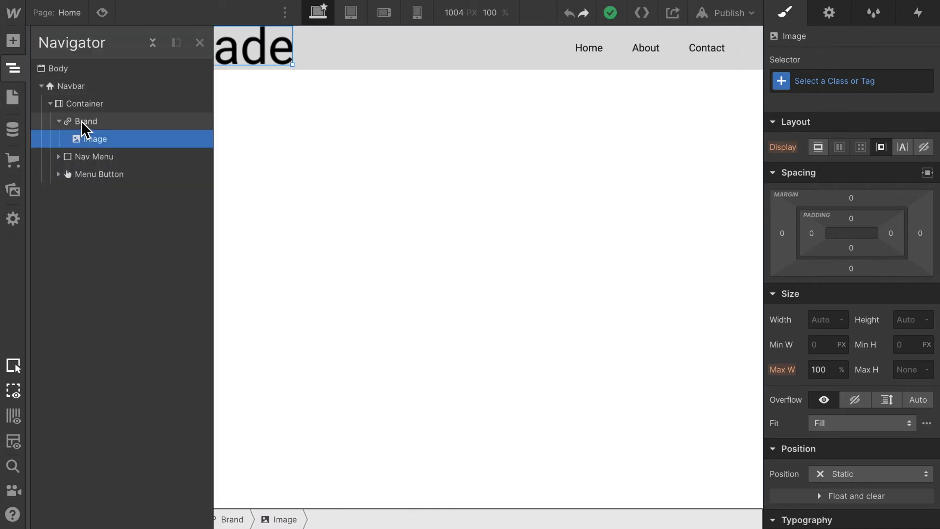
# - Give the Brand link a new Nav Logo Link class
pyautogui.click(80, 121)
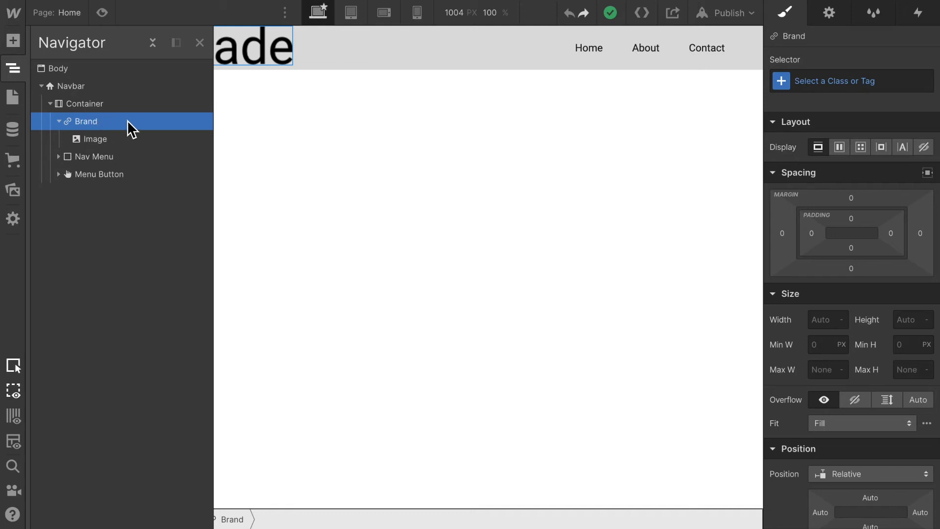
pyautogui.click(829, 79)
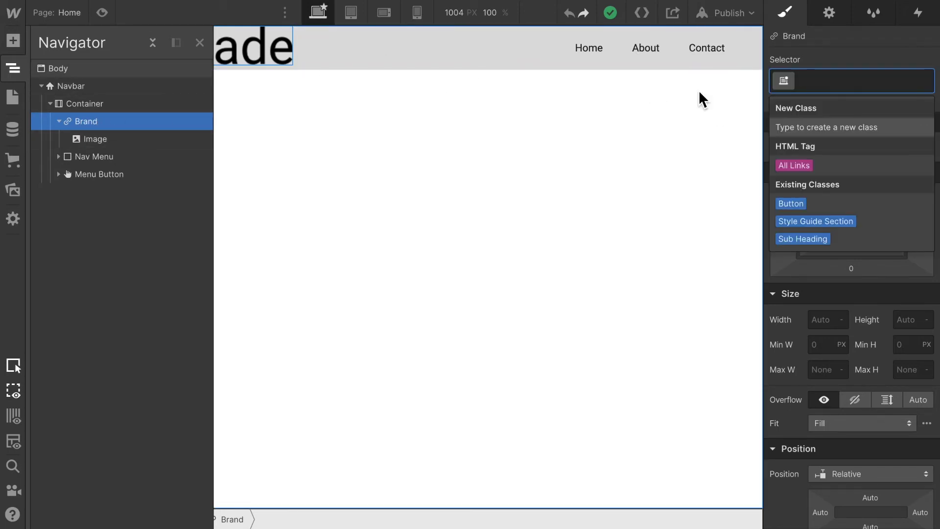
pyautogui.write('Nav L')
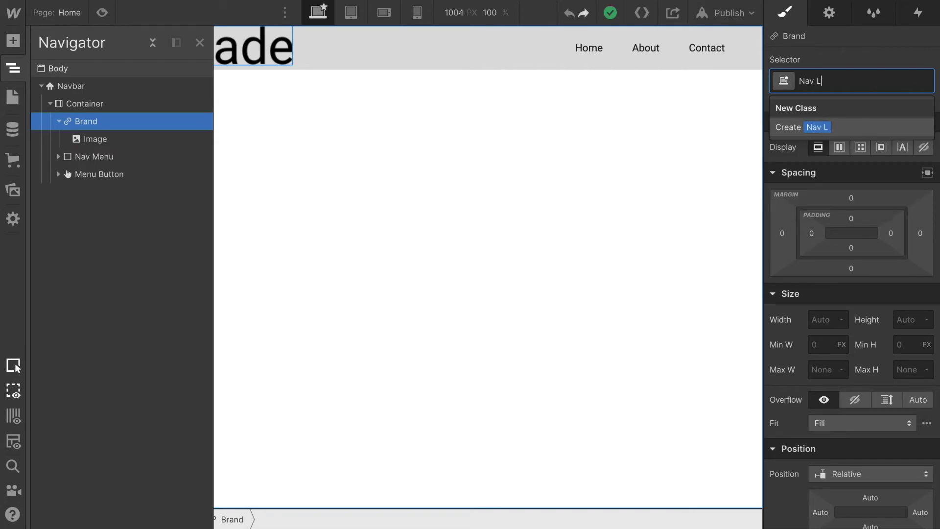
pyautogui.write('ogo Link')
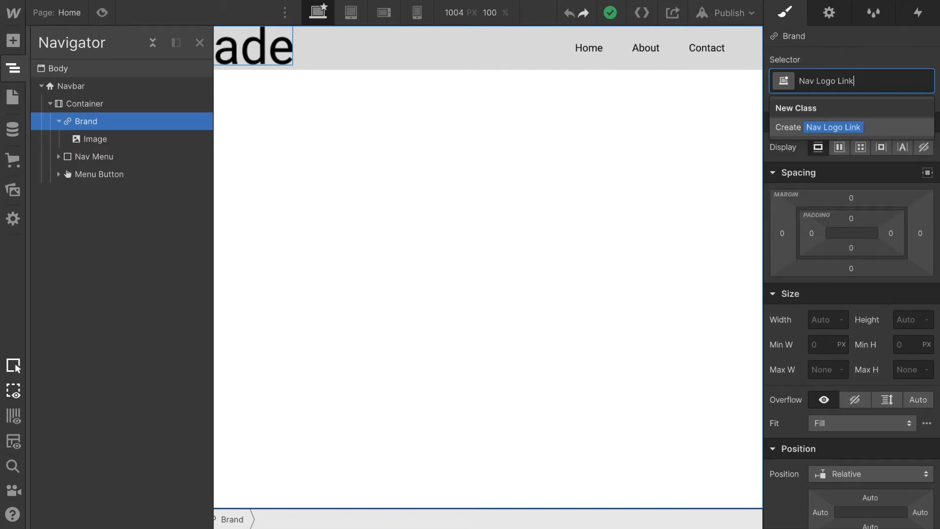
pyautogui.press('Return')
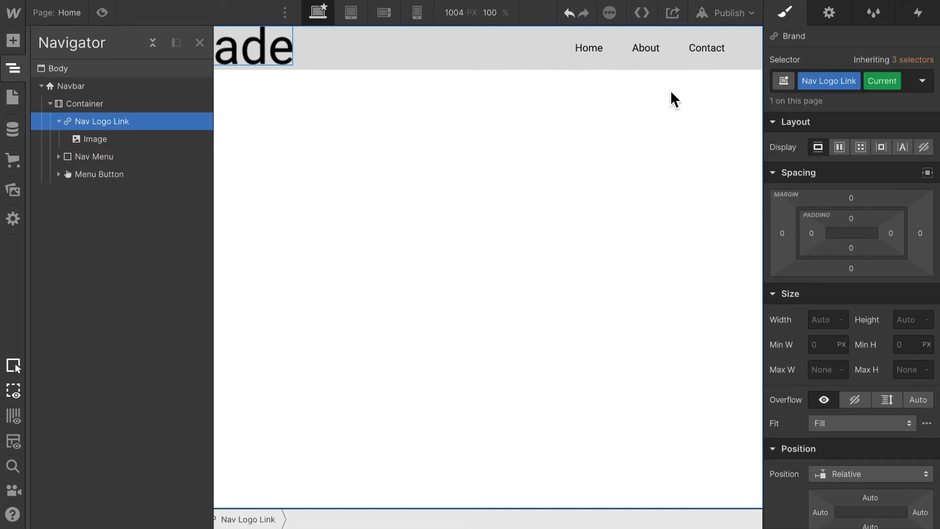
# - Set the Nav Logo Link width to 200px
pyautogui.click(199, 43)
pyautogui.click(823, 323)
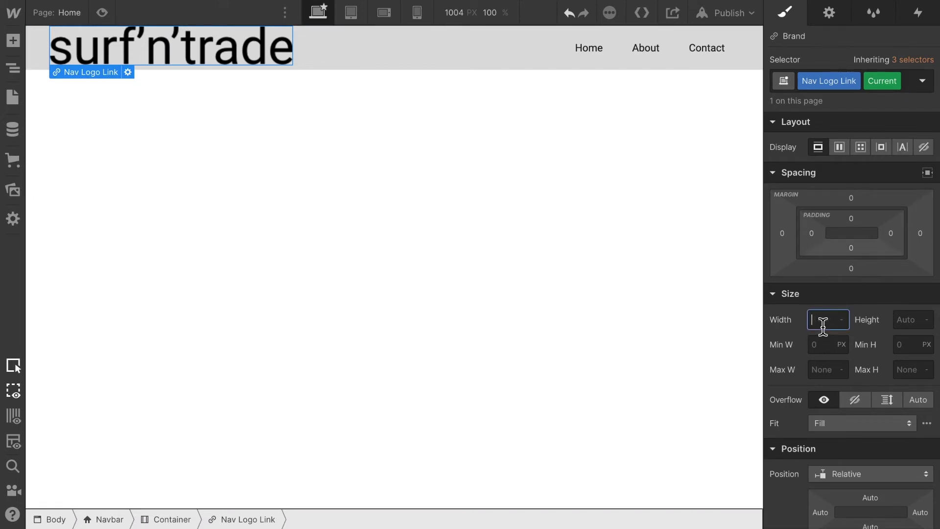
pyautogui.write('200px')
pyautogui.press('Return')
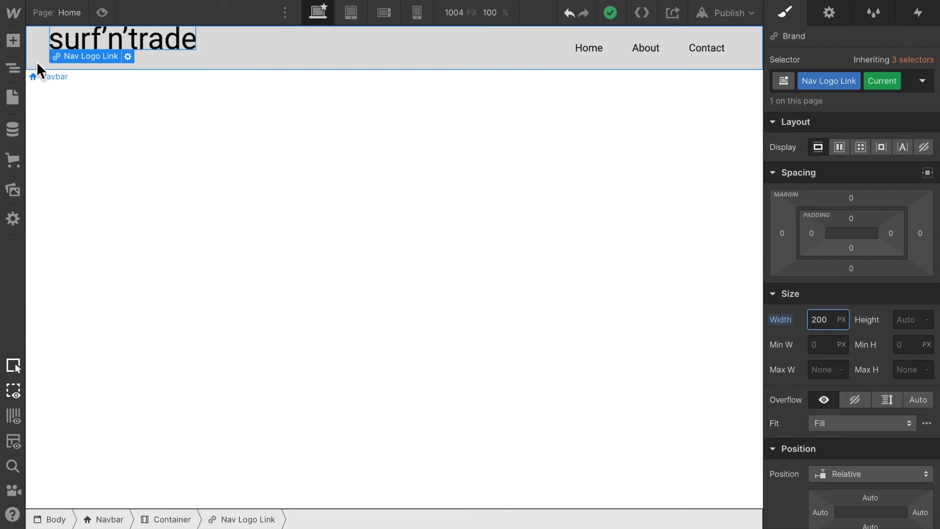
# - Select the navbar and give it a new Navbar class
pyautogui.click(376, 215)
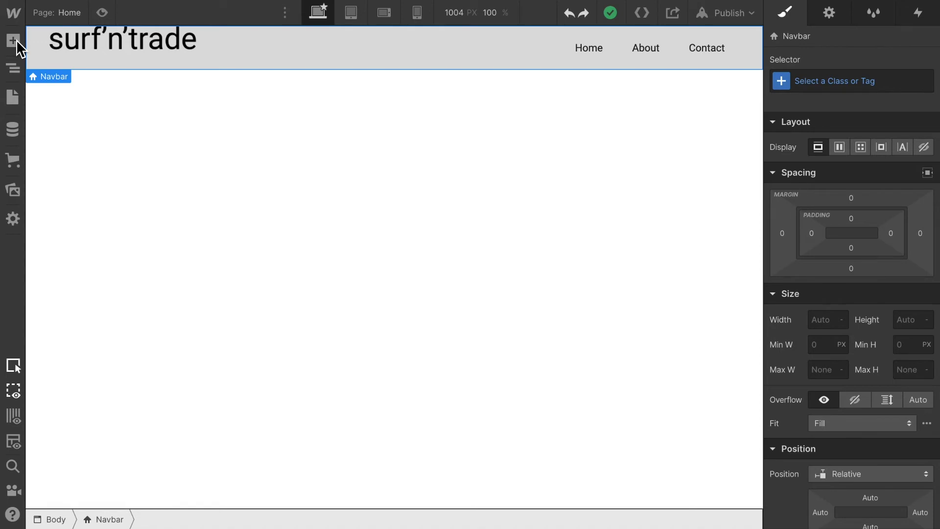
pyautogui.click(11, 68)
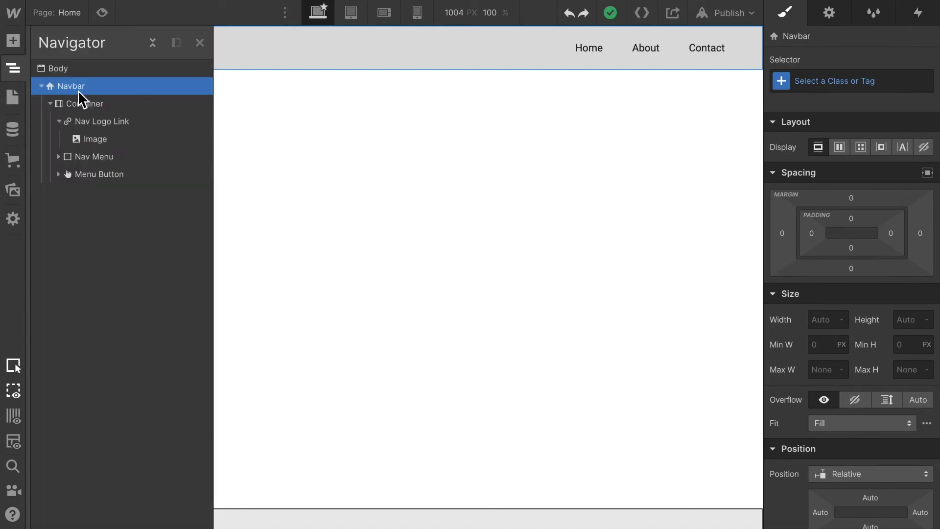
pyautogui.click(199, 43)
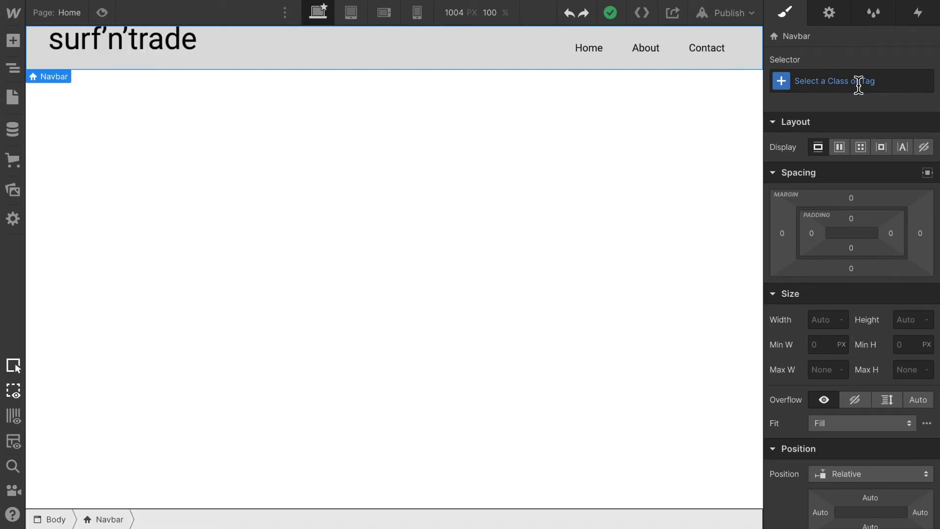
pyautogui.click(859, 83)
pyautogui.write('Navbar')
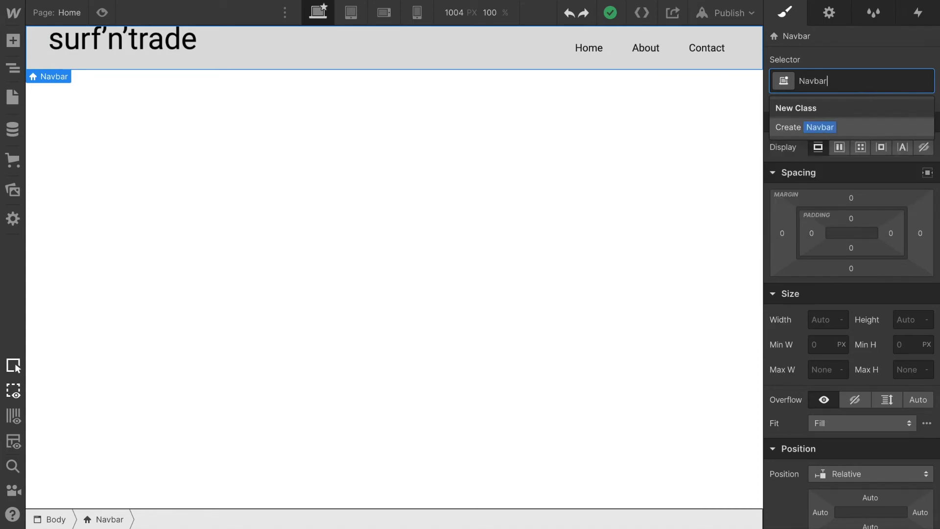
pyautogui.press('Return')
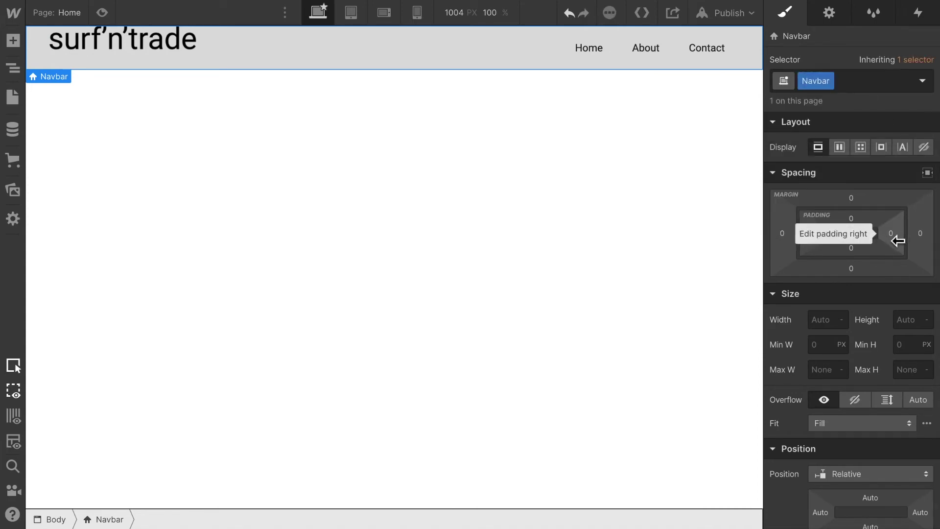
# - Set the Navbar's padding to 20px on all four sides
pyautogui.click(852, 218)
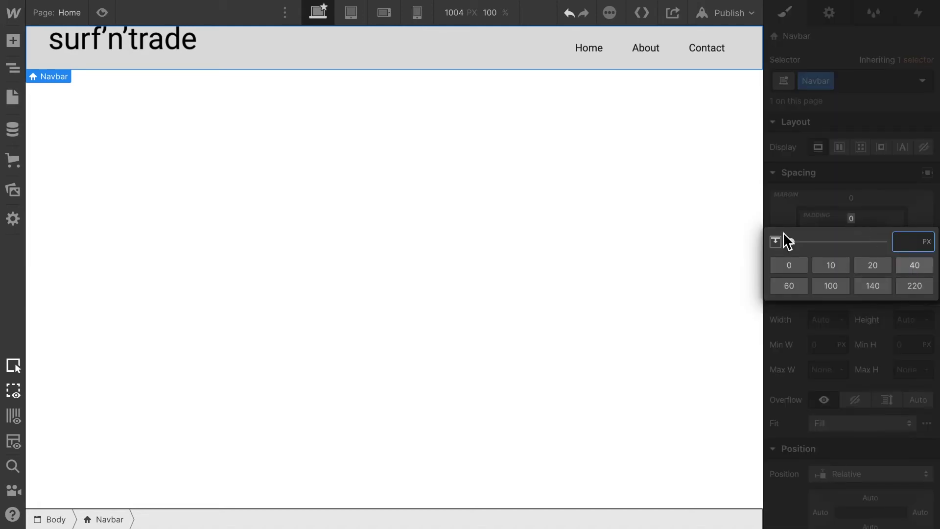
pyautogui.press('Escape')
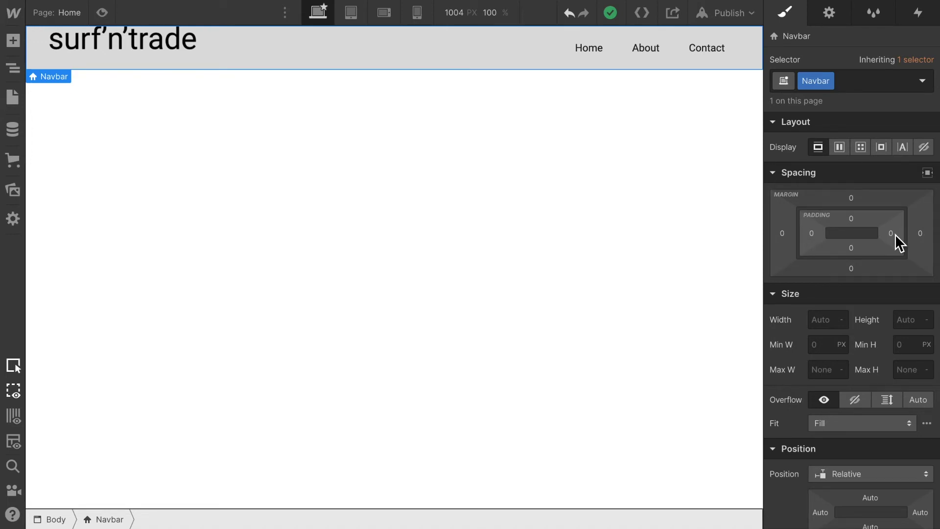
pyautogui.moveTo(895, 234); pyautogui.dragTo(880, 240)
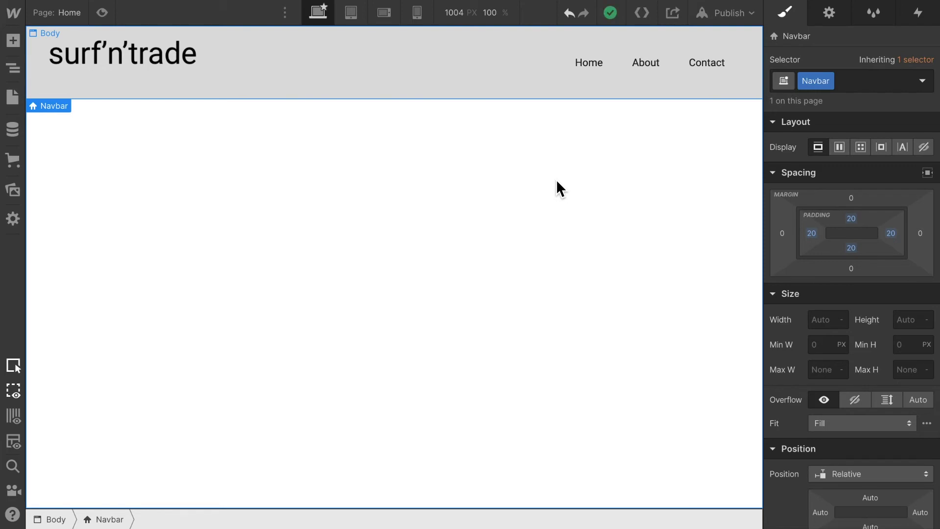
# - After a quick preview, set the Nav Logo Link's top padding to 15px
pyautogui.click(102, 13)
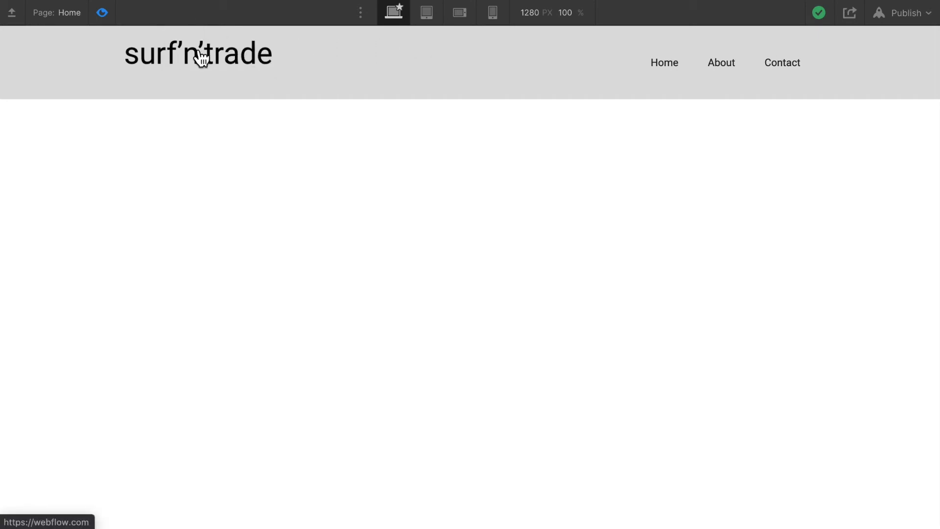
pyautogui.click(100, 13)
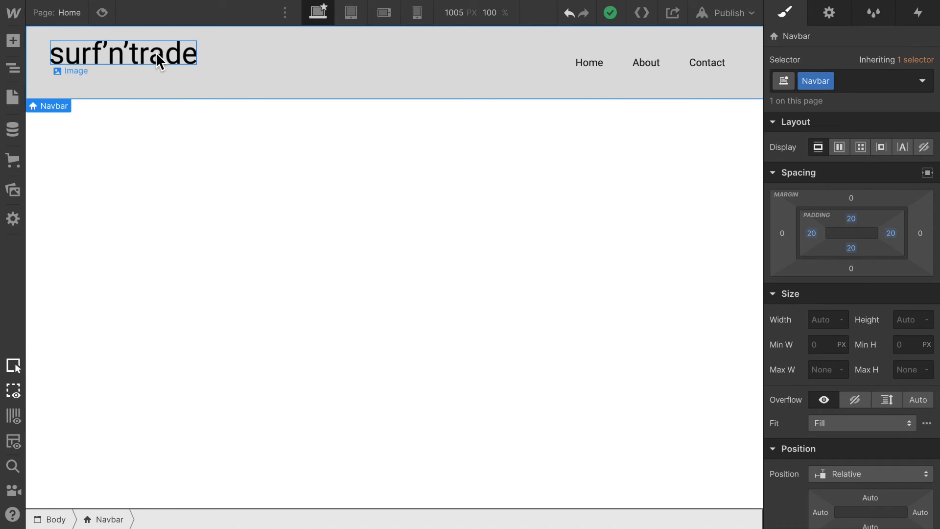
pyautogui.click(13, 70)
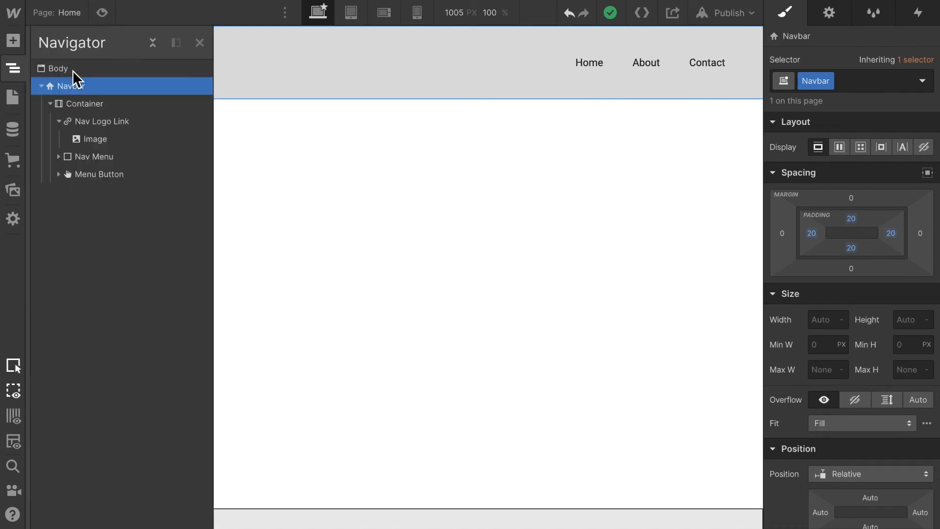
pyautogui.click(90, 126)
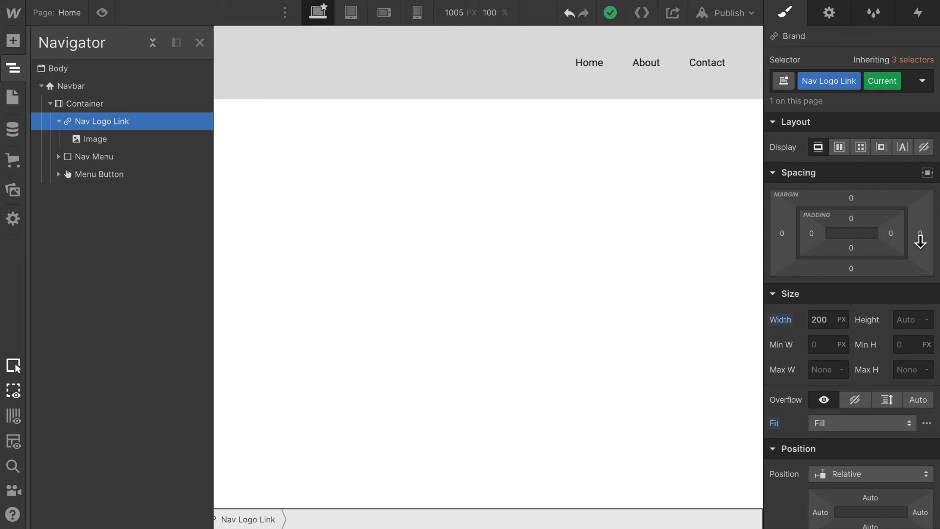
pyautogui.click(851, 219)
pyautogui.click(837, 266)
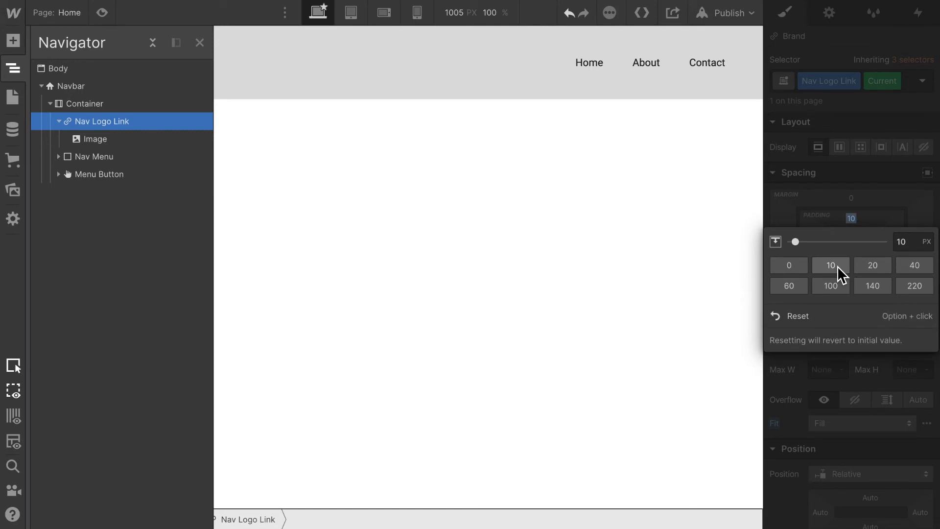
pyautogui.click(199, 43)
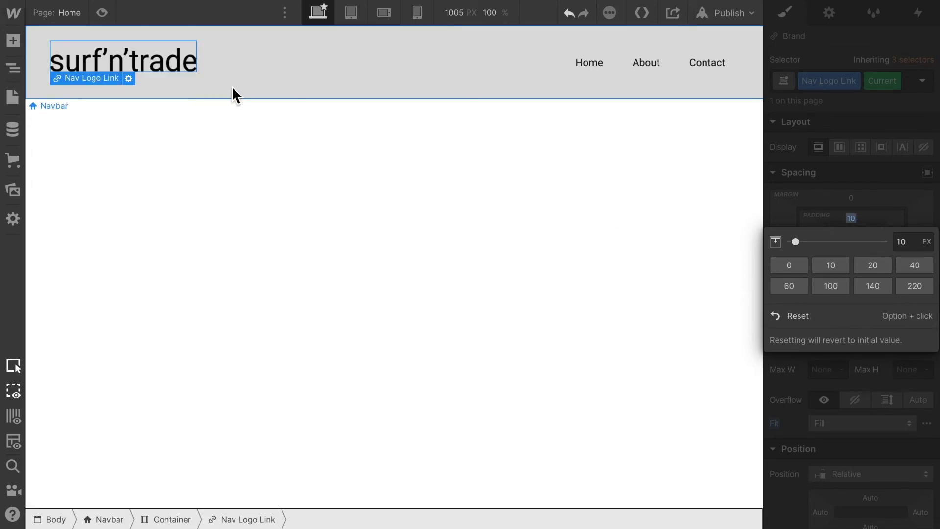
pyautogui.click(872, 267)
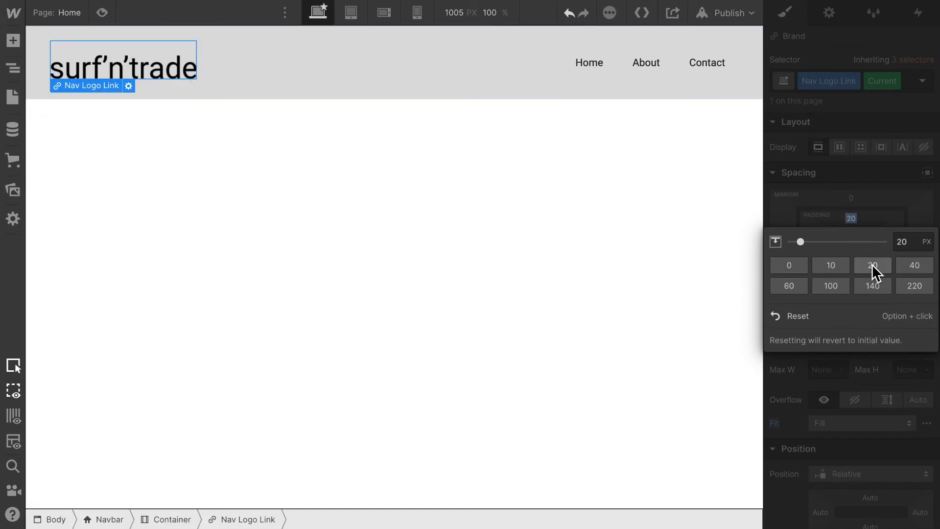
pyautogui.click(903, 242)
pyautogui.write('15')
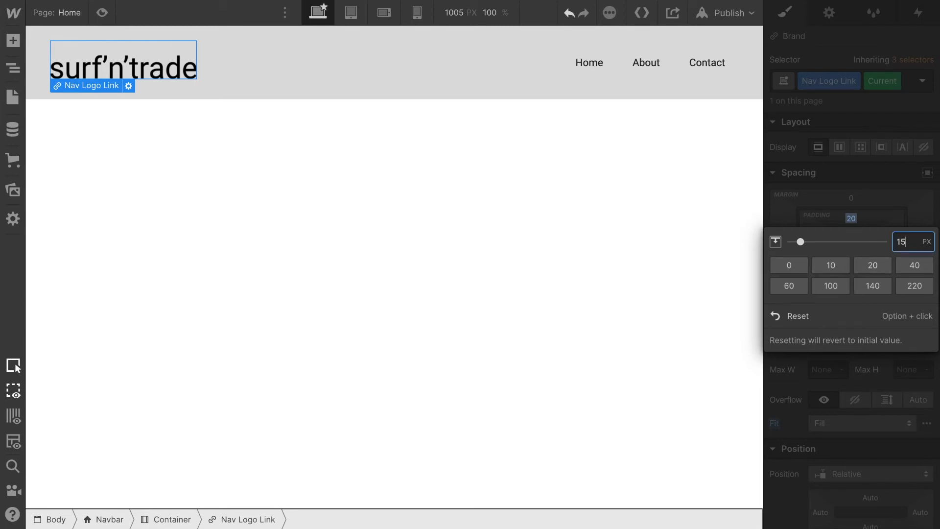
pyautogui.press('Return')
pyautogui.click(586, 278)
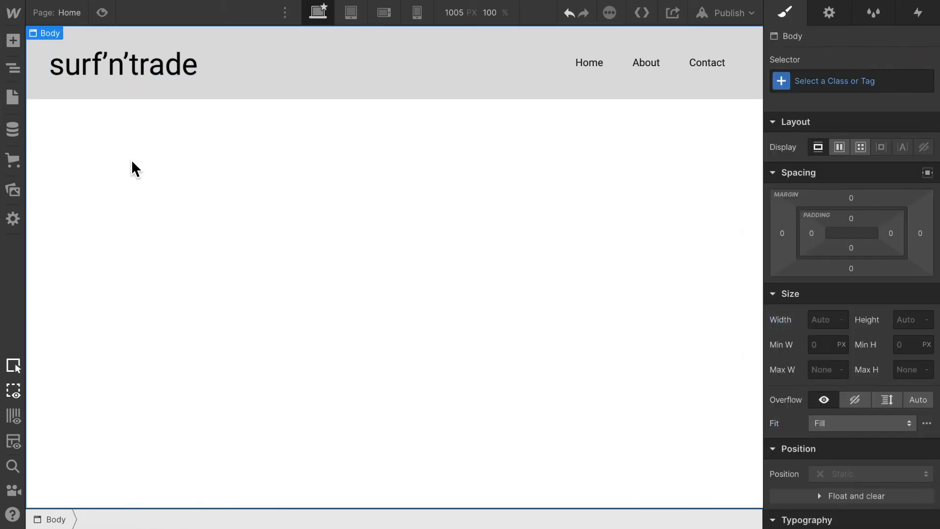
# - Reduce the Nav Logo Link width to 180px
pyautogui.click(182, 58)
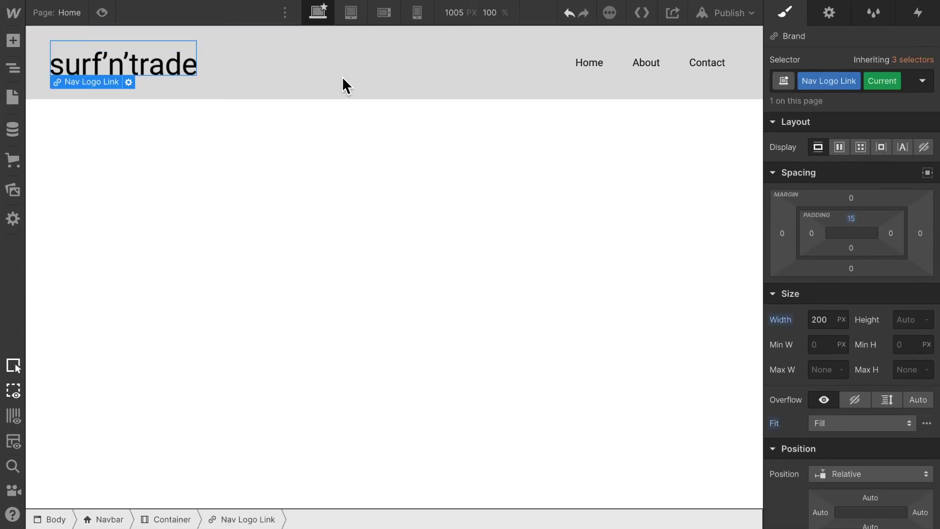
pyautogui.click(826, 323)
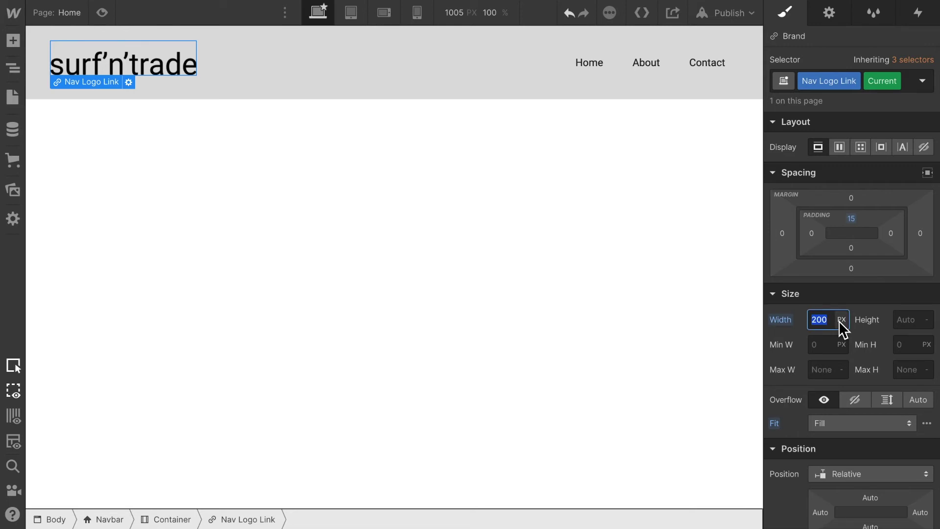
pyautogui.write('180')
pyautogui.click(555, 330)
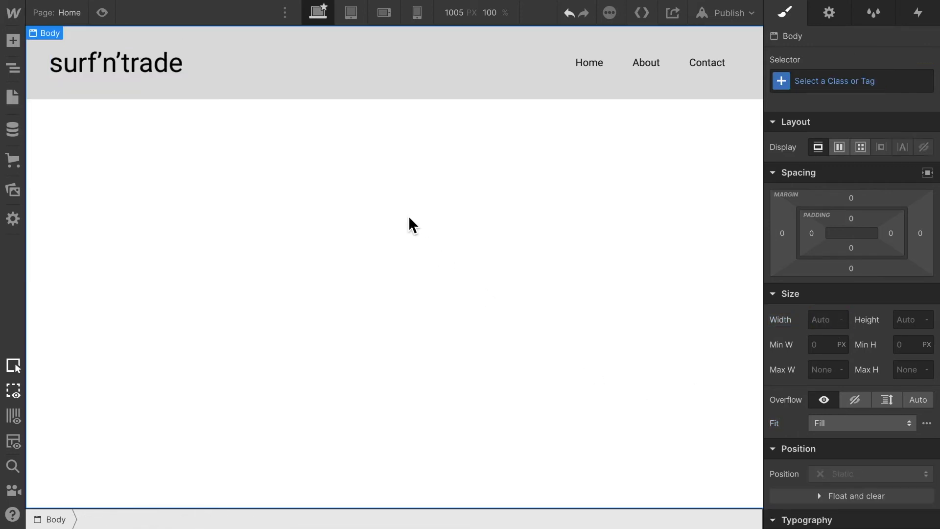
# - Give the Home link a new 'Nav Link' class with 16px font size
pyautogui.click(601, 62)
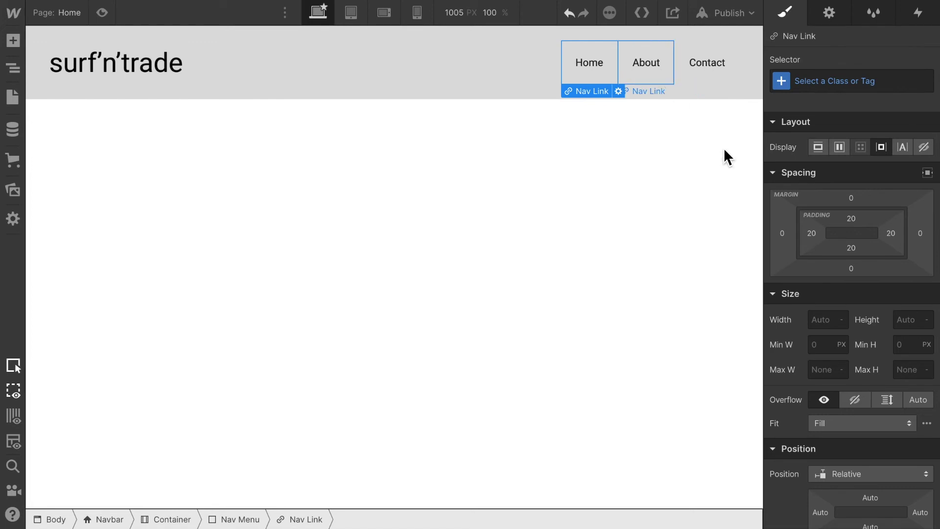
pyautogui.scroll(-5, 857, 391)
pyautogui.scroll(-1, 858, 401)
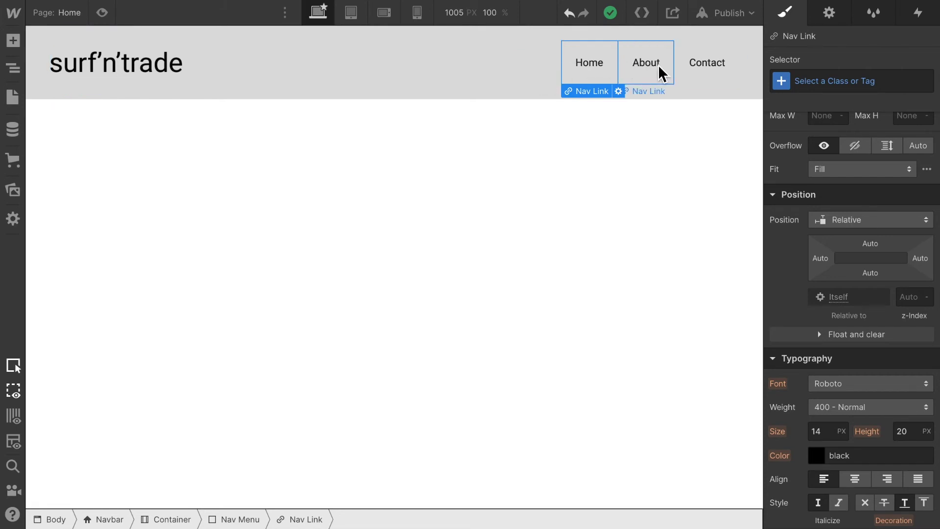
pyautogui.click(839, 89)
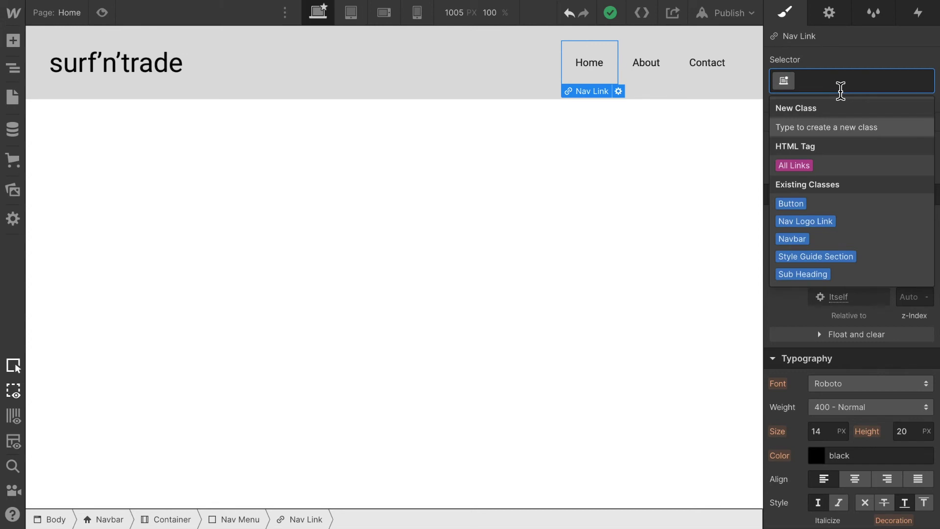
pyautogui.write('Na')
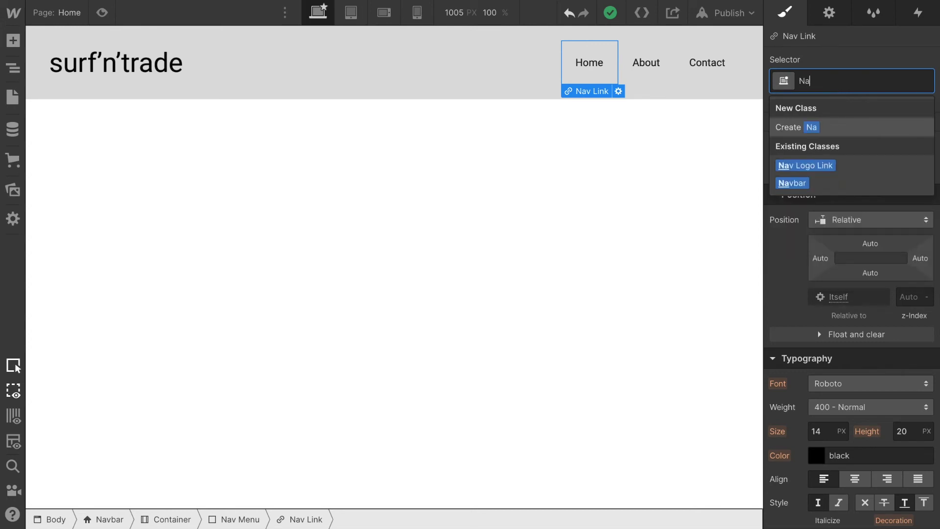
pyautogui.write('v Lunk')
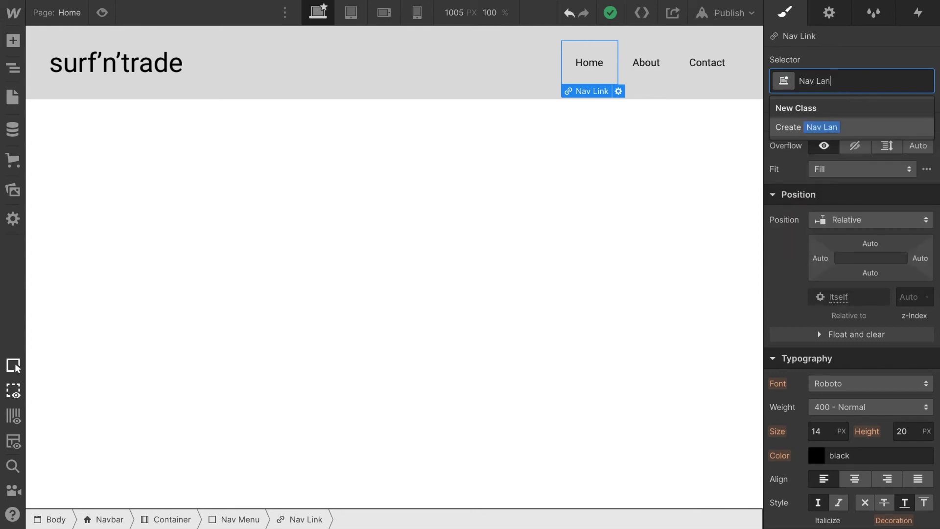
pyautogui.press('BackSpace')
pyautogui.press('BackSpace')
pyautogui.press('BackSpace')
pyautogui.write('ink')
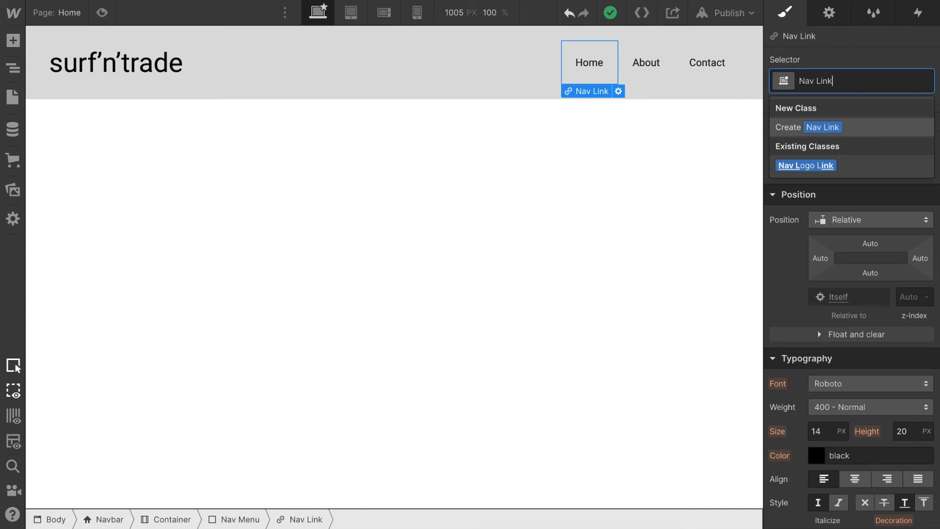
pyautogui.press('Return')
pyautogui.click(827, 433)
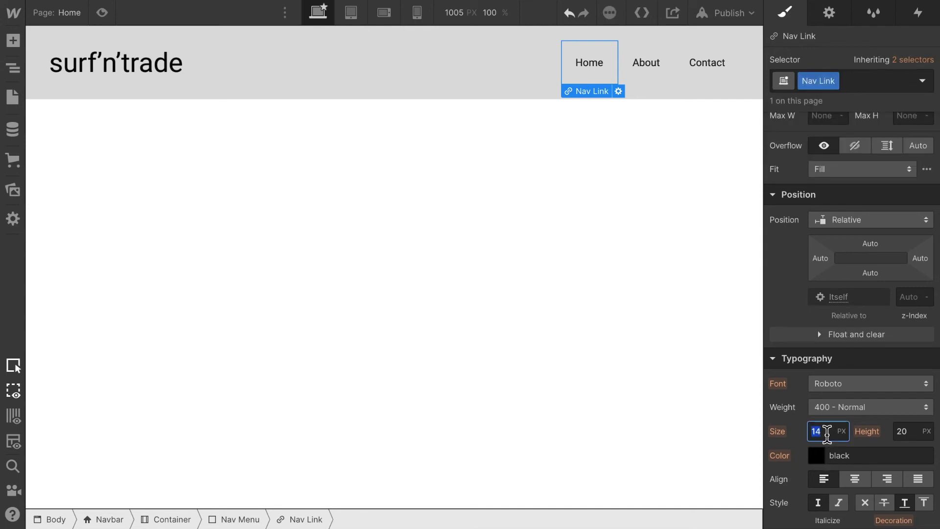
pyautogui.write('16')
# - Apply the Nav Link class to the About and Contact links
pyautogui.click(662, 77)
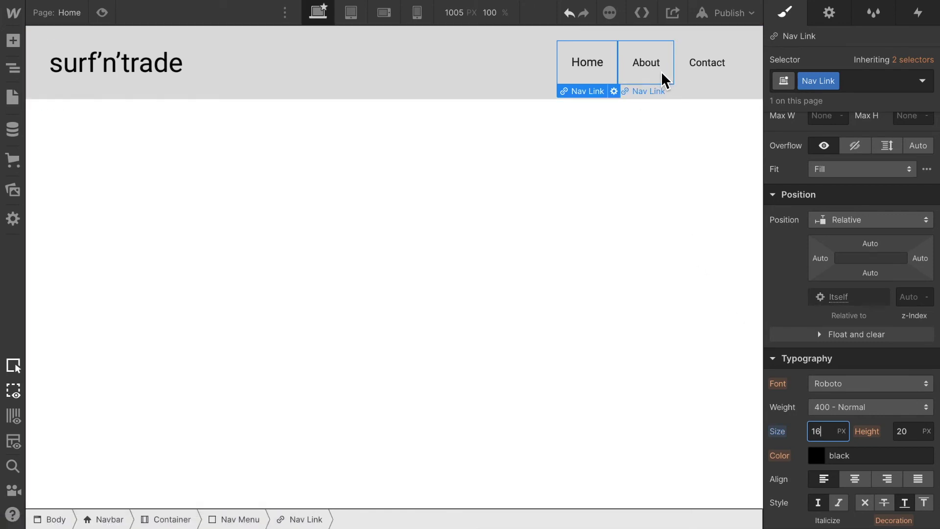
pyautogui.click(884, 83)
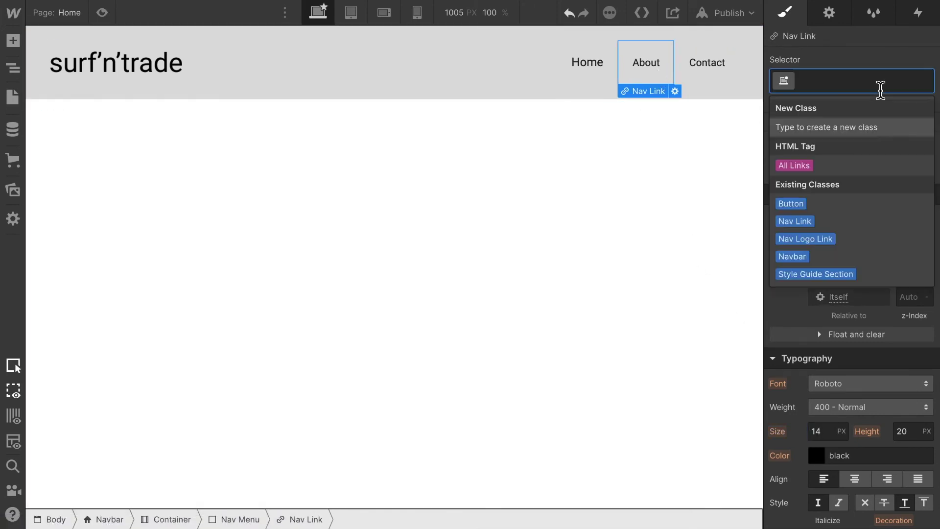
pyautogui.write('Nav')
pyautogui.click(837, 169)
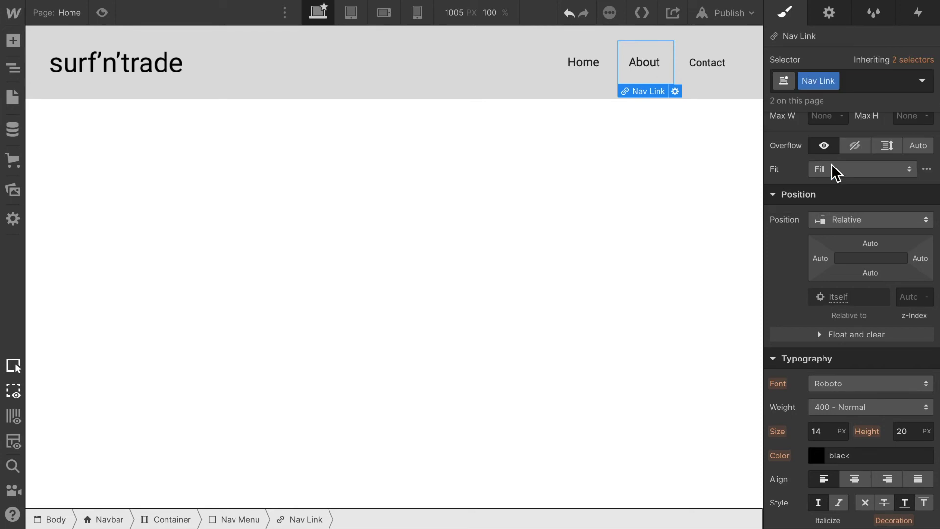
pyautogui.click(710, 69)
pyautogui.click(850, 82)
pyautogui.write('N')
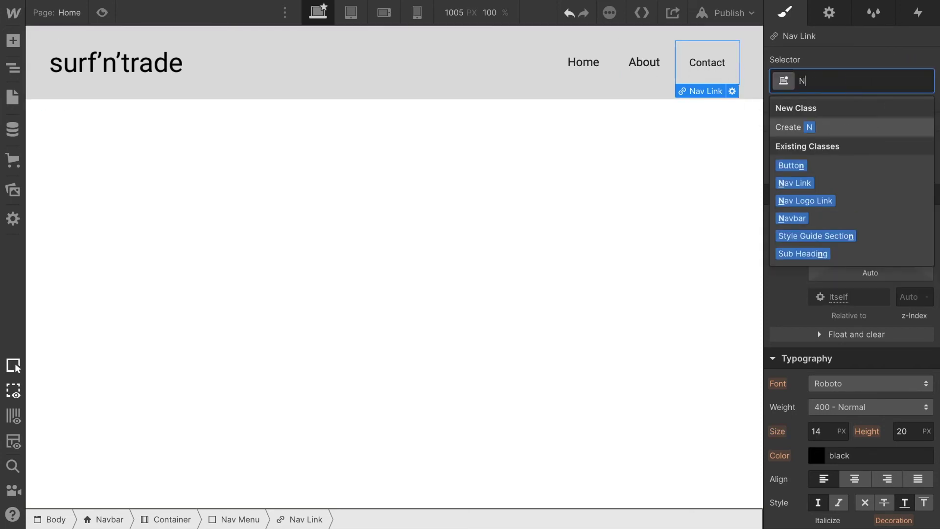
pyautogui.write('av')
pyautogui.click(811, 167)
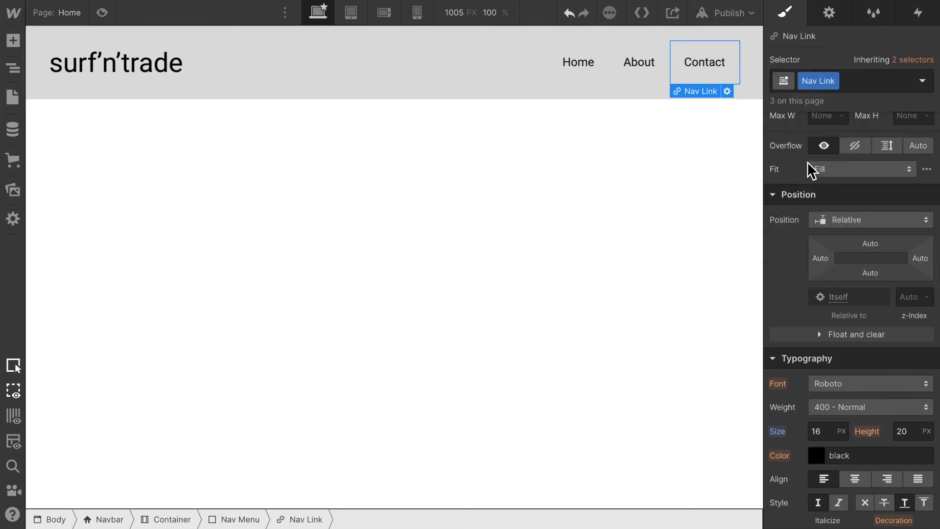
pyautogui.click(682, 239)
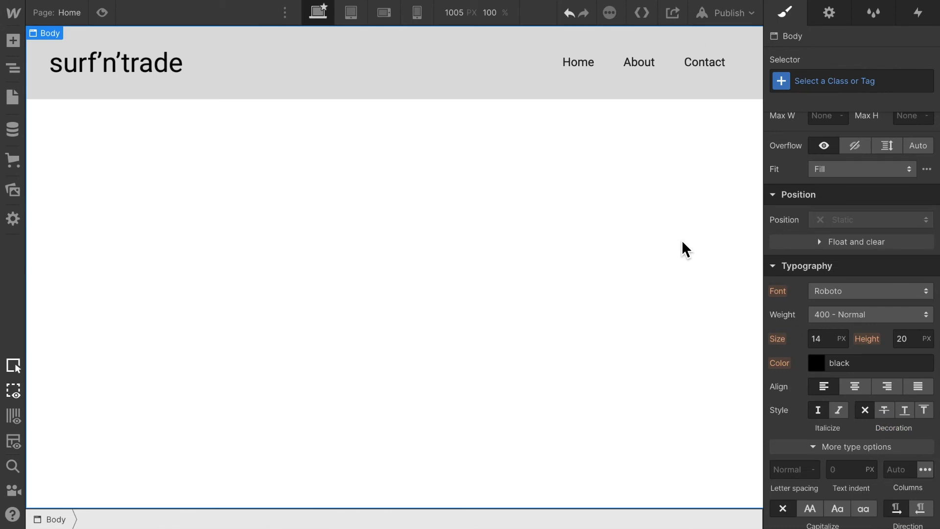
pyautogui.hotkey('ctrl', 'z')
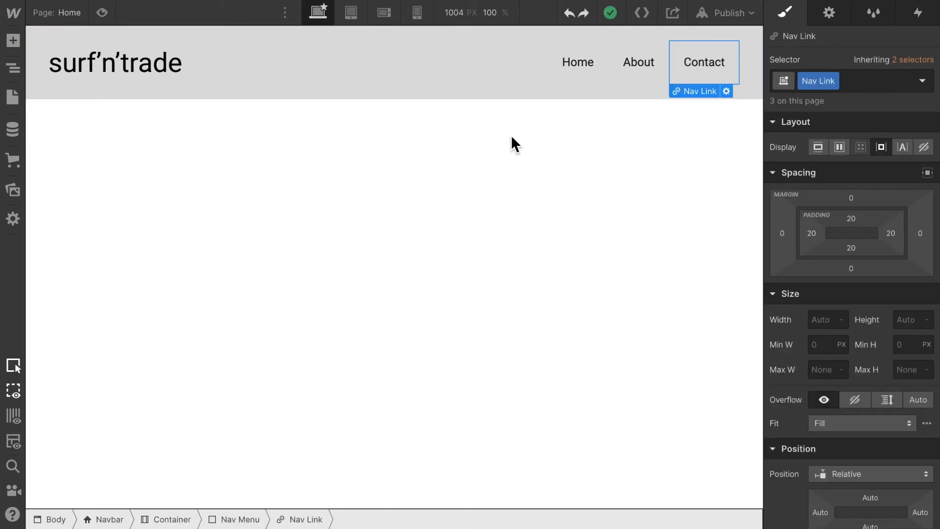
pyautogui.hotkey('ctrl', 'Right')
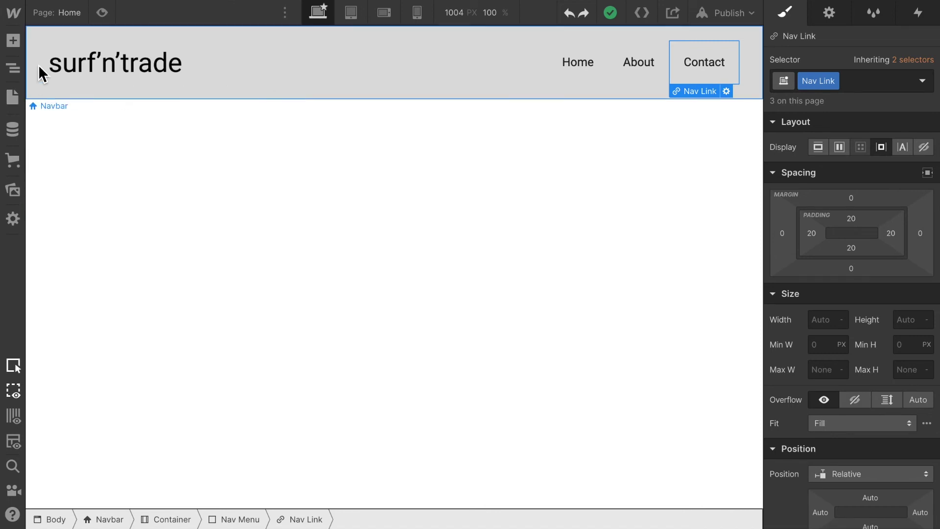
# - Add a Button after the Contact link in the Nav Menu and give it the existing Button class
pyautogui.click(12, 41)
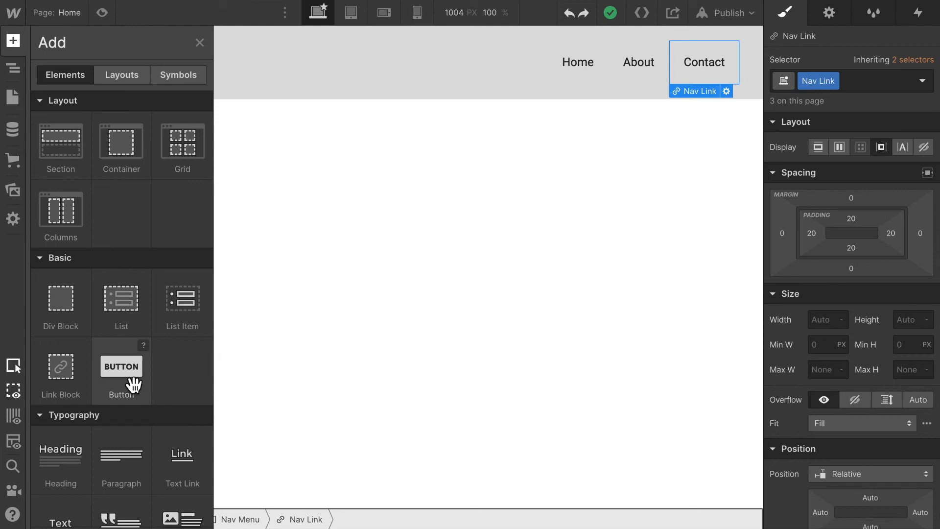
pyautogui.moveTo(135, 384); pyautogui.dragTo(843, 185)
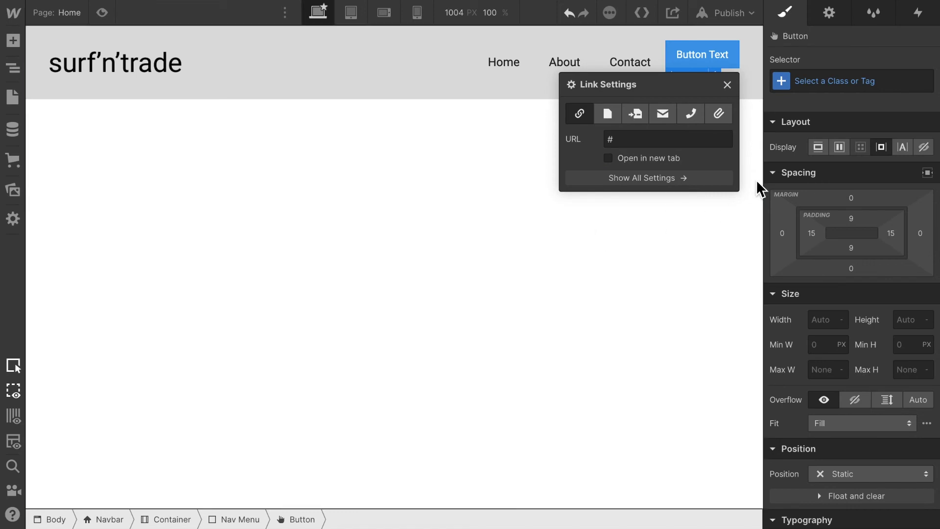
pyautogui.click(727, 85)
pyautogui.click(865, 89)
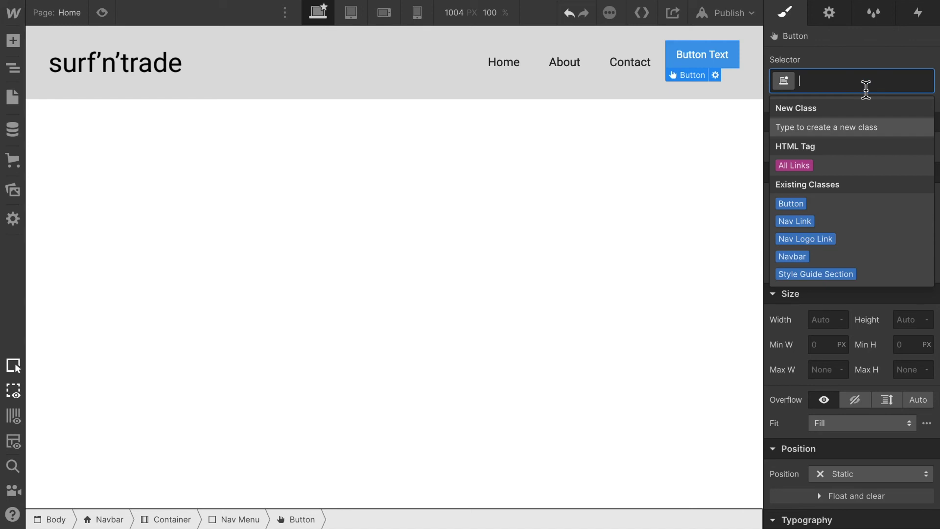
pyautogui.write('But')
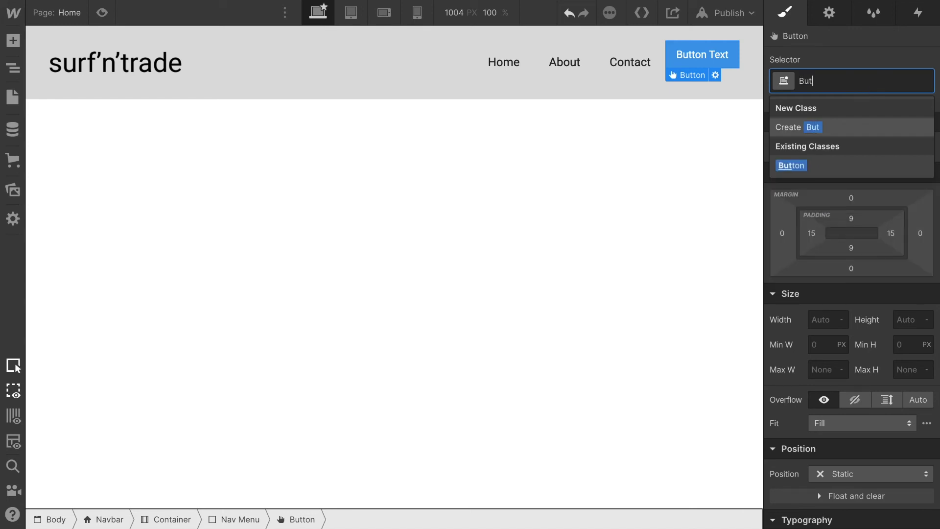
pyautogui.write('ton')
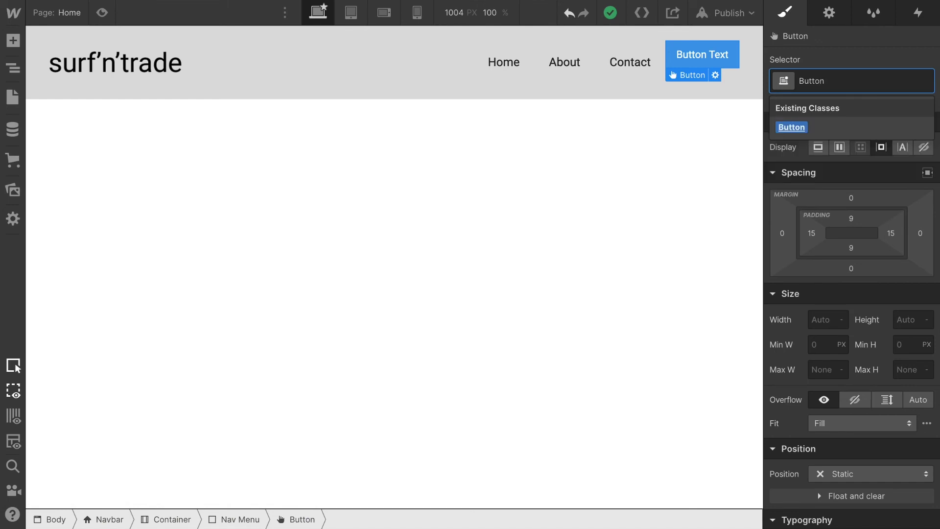
pyautogui.press('Return')
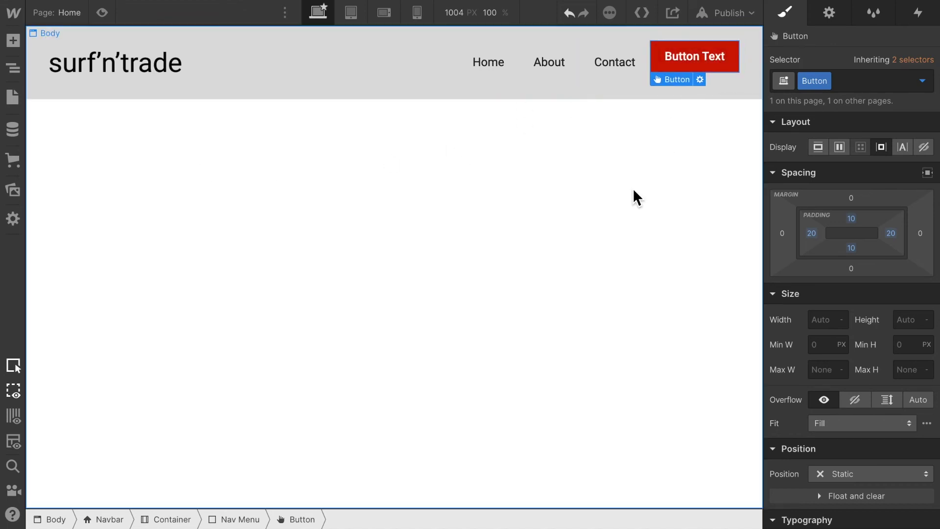
# - Preview the home page navbar with logo, links and red button, then return to editing
pyautogui.click(101, 12)
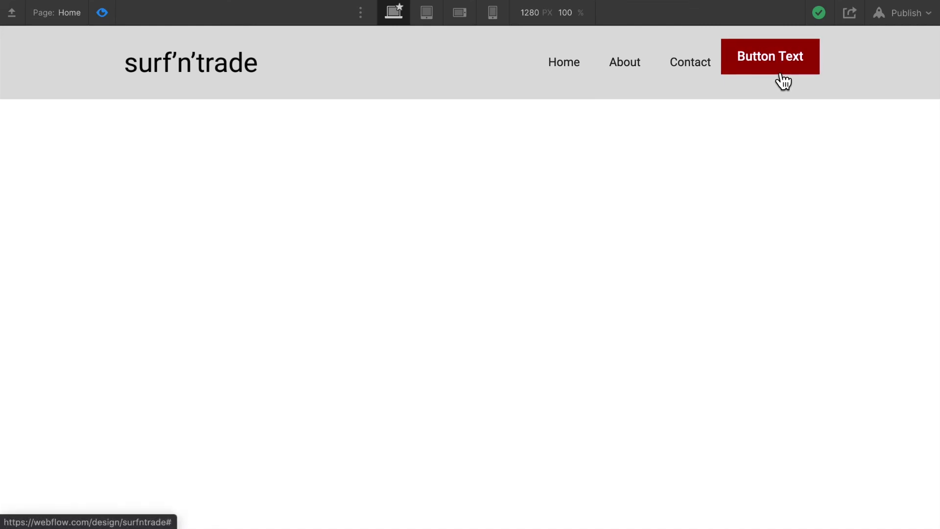
pyautogui.click(102, 13)
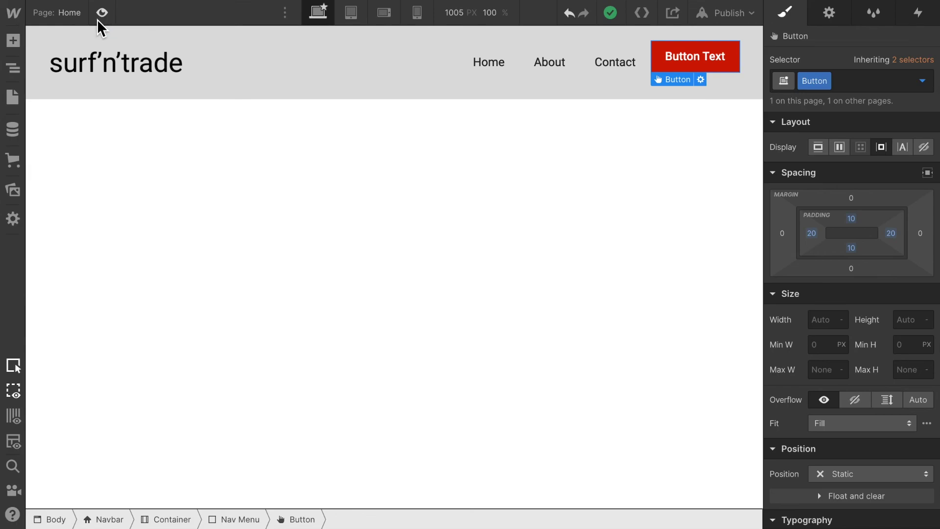
# - Select and expand the Nav Menu element in the Navigator
pyautogui.click(15, 72)
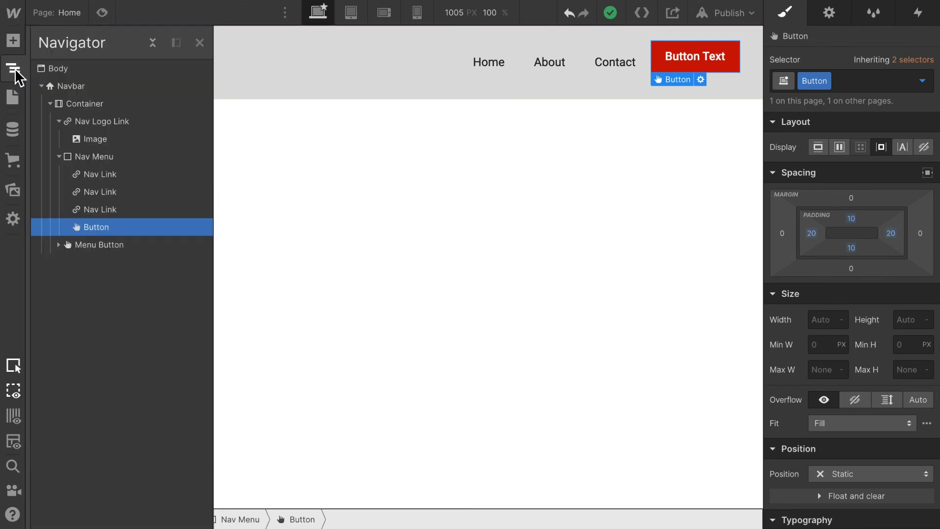
pyautogui.click(133, 158)
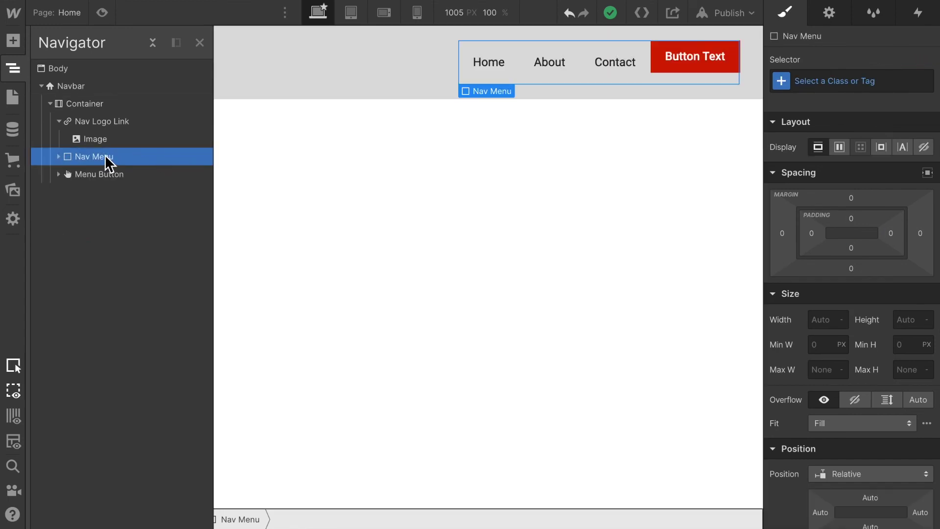
pyautogui.click(59, 156)
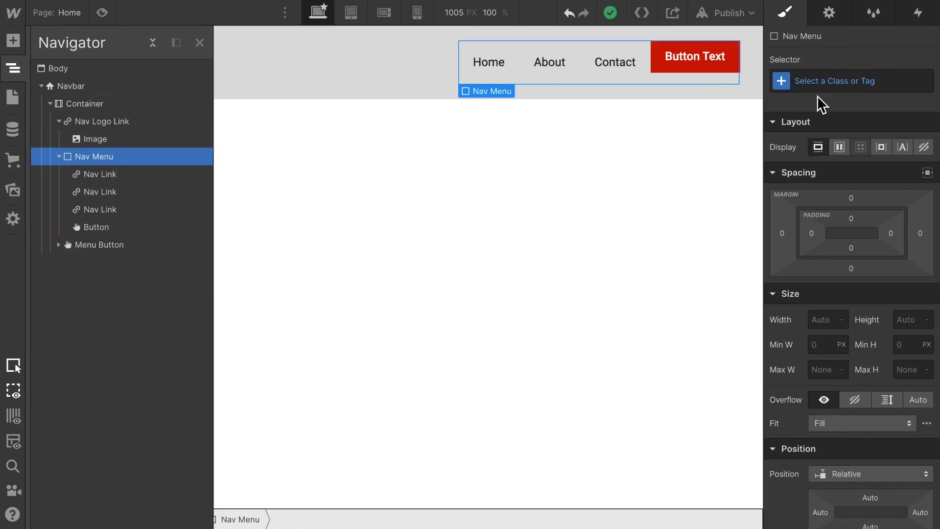
pyautogui.scroll(-4, 903, 439)
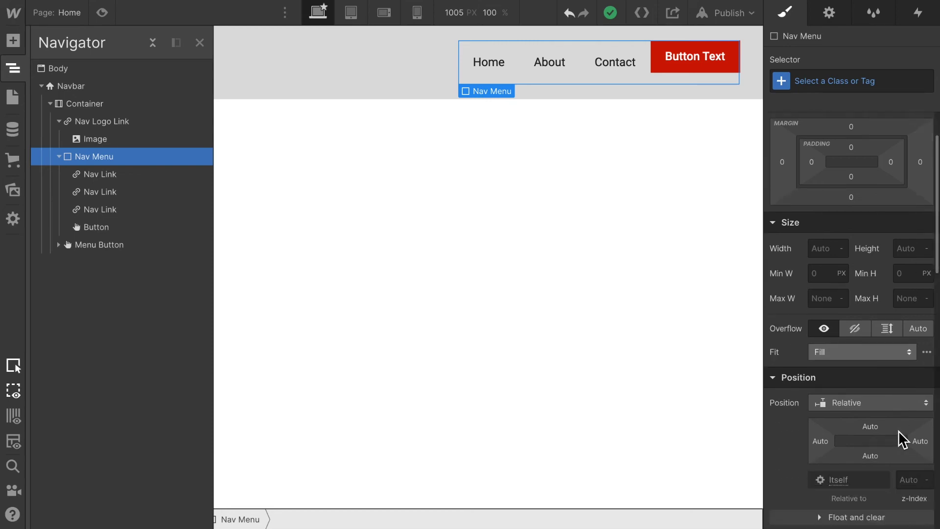
pyautogui.scroll(-10, 903, 438)
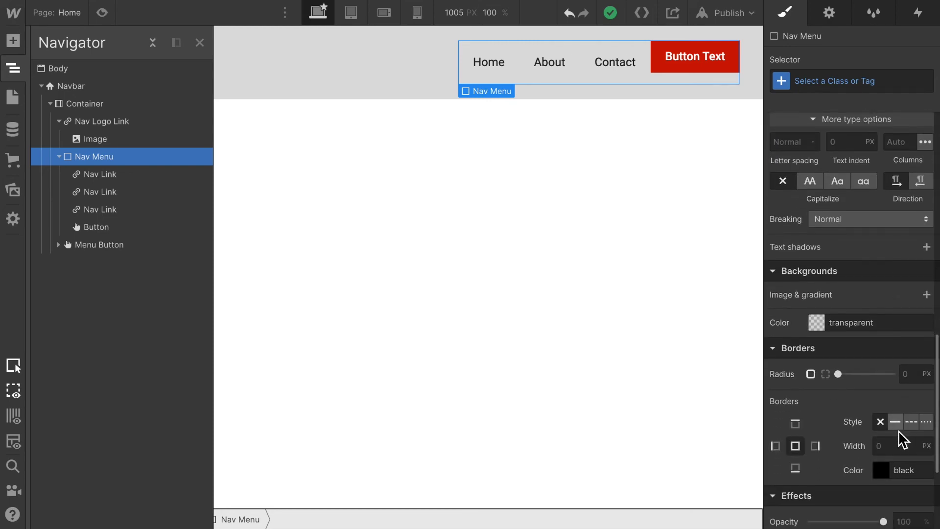
pyautogui.scroll(14, 904, 438)
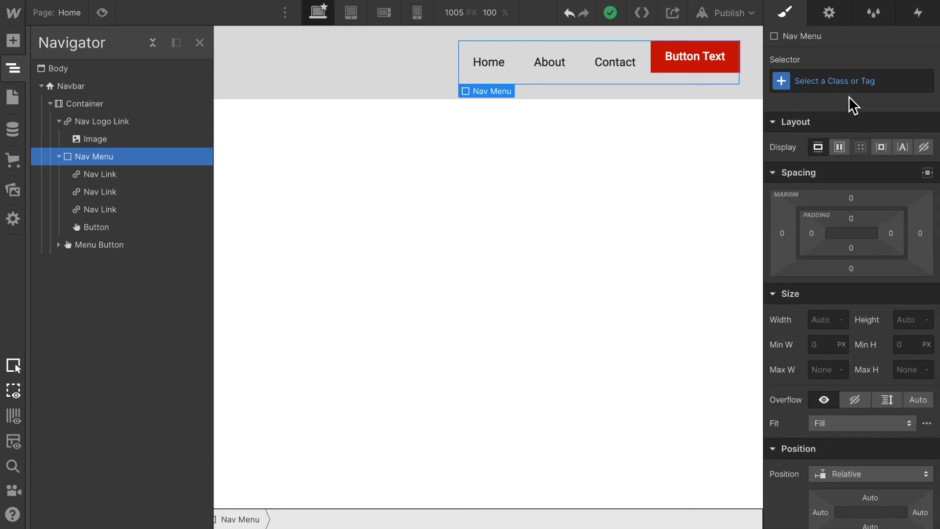
# - Give the Nav Menu a 'Nav Menu' class with Flex display and center alignment
pyautogui.click(828, 80)
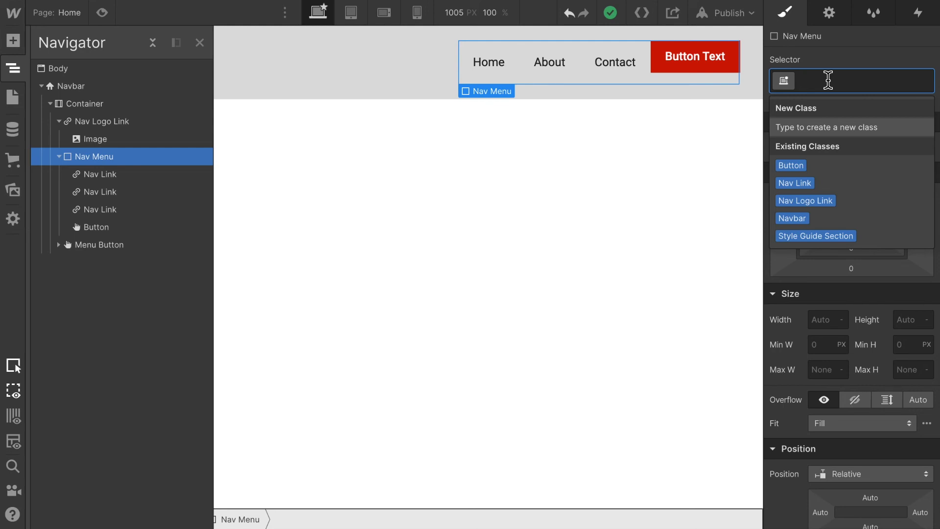
pyautogui.write('Nav ')
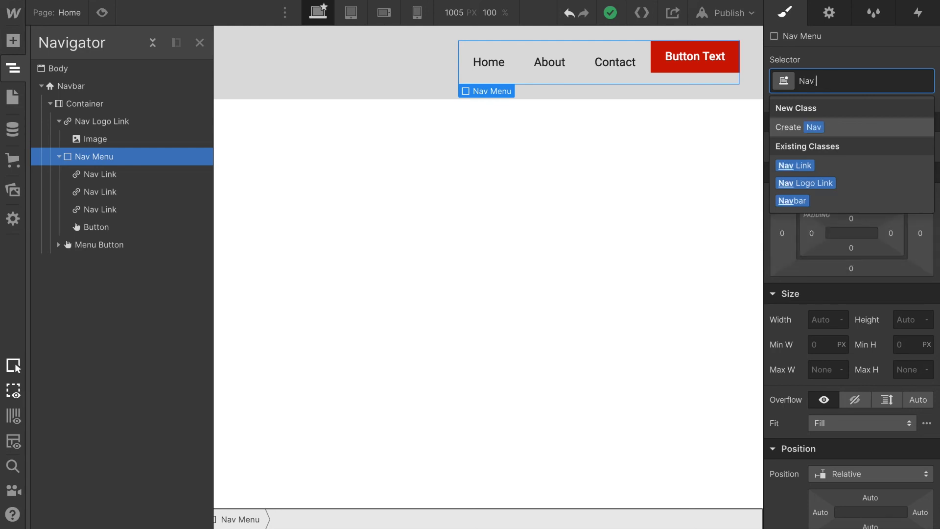
pyautogui.write('Men')
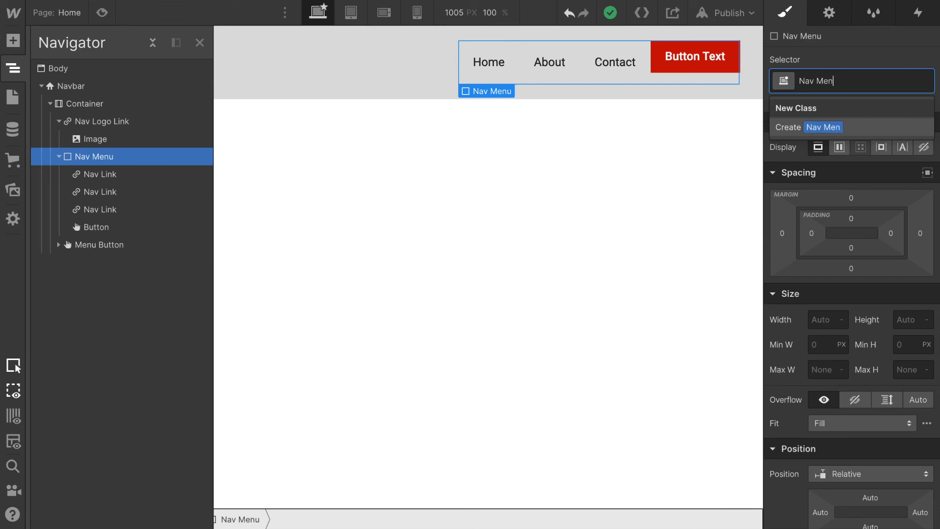
pyautogui.write('u')
pyautogui.press('Return')
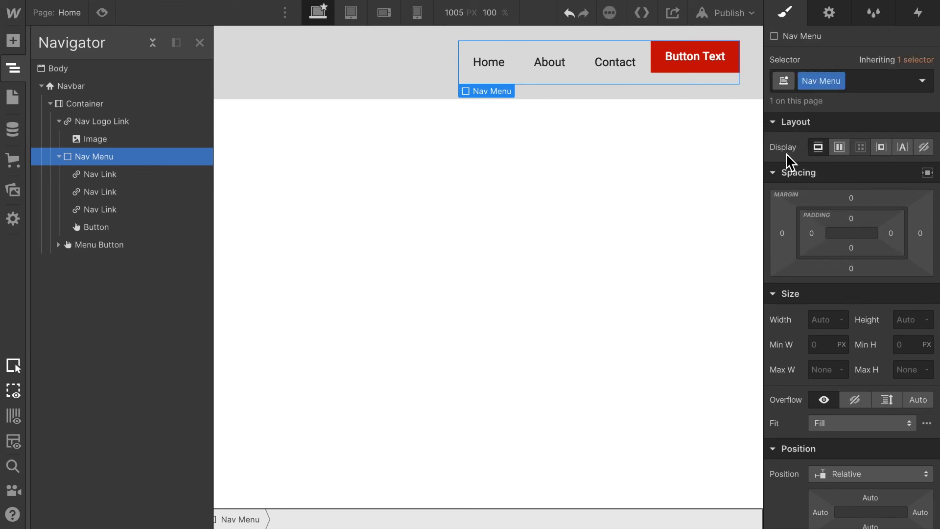
pyautogui.click(839, 147)
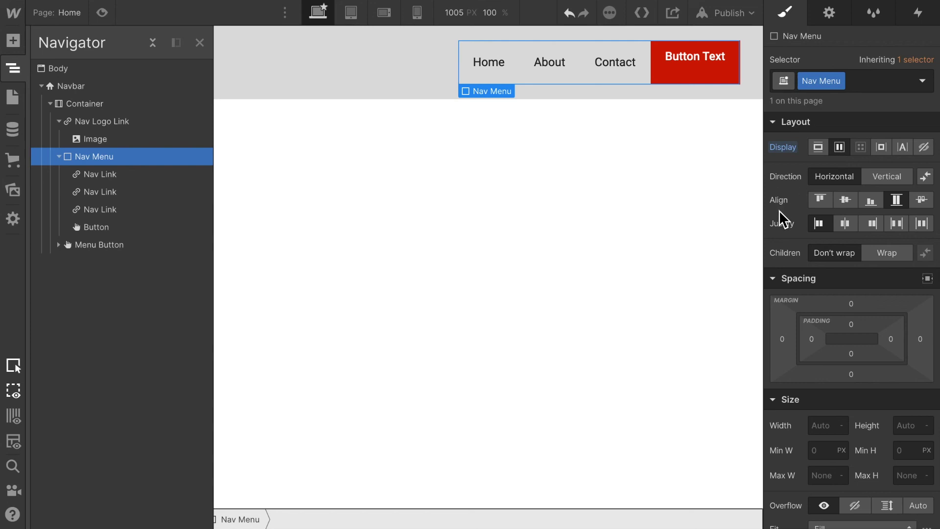
pyautogui.click(846, 200)
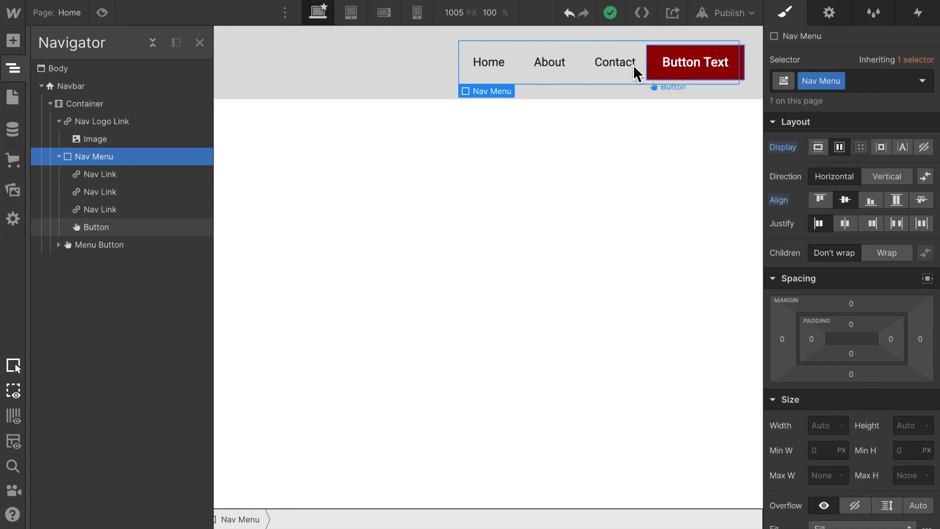
# - Hide the Navigator and relabel the red button 'Get Guide'
pyautogui.press('z')
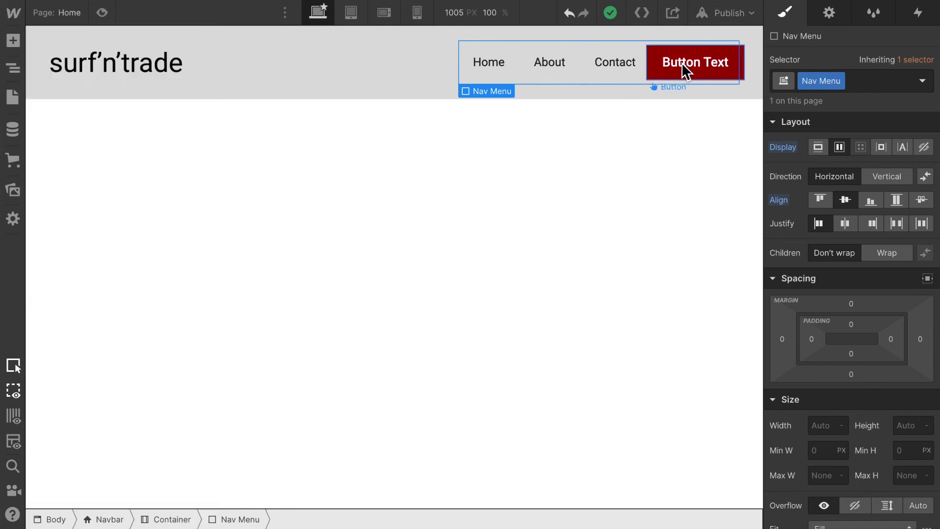
pyautogui.doubleClick(681, 62)
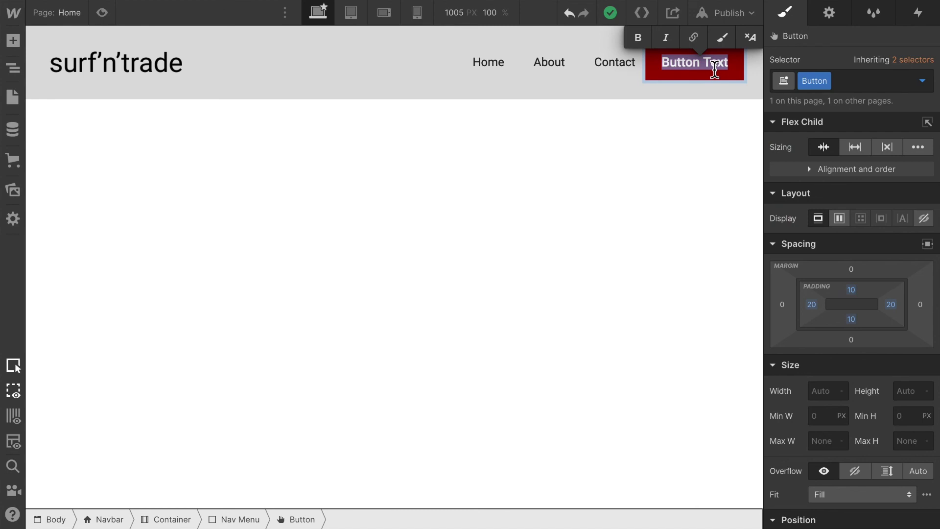
pyautogui.write('Get Guid')
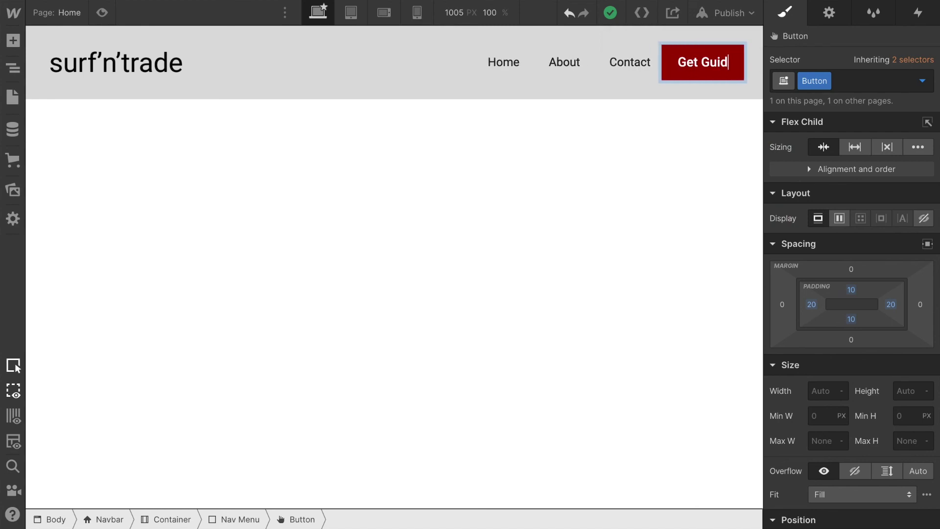
pyautogui.write('e')
pyautogui.press('Escape')
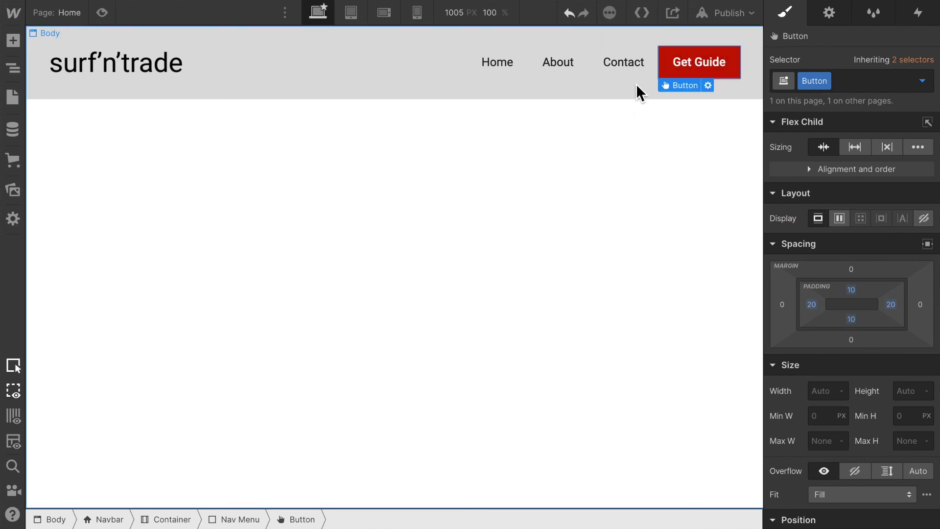
pyautogui.press('Escape')
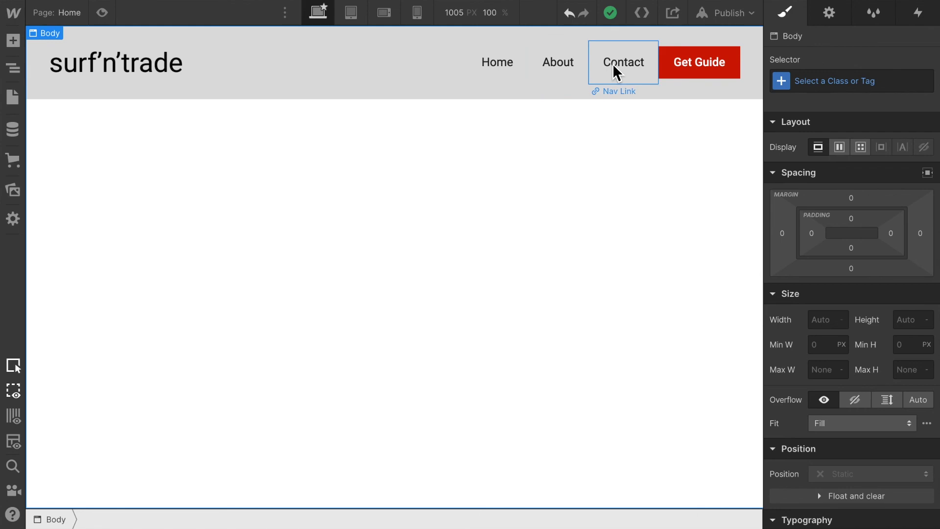
# - Set the Nav Link left and right padding to 0
pyautogui.click(615, 73)
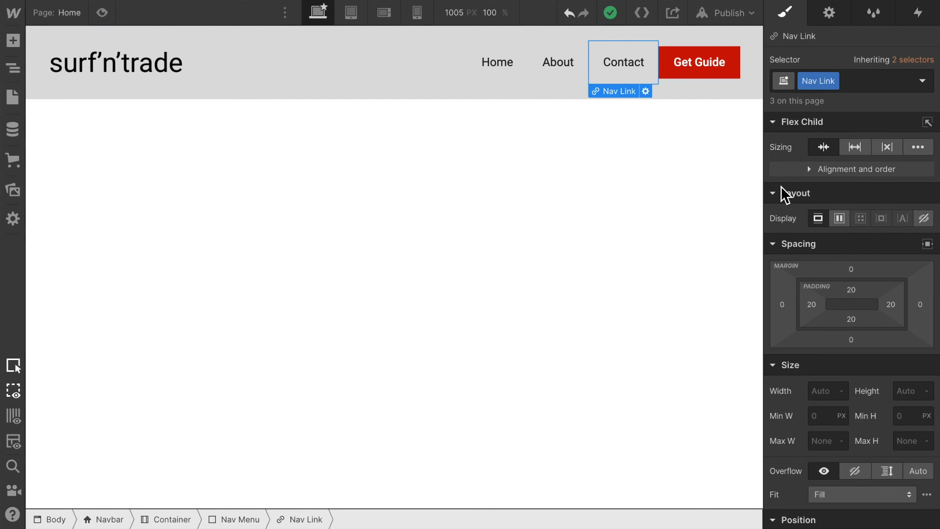
pyautogui.click(815, 304)
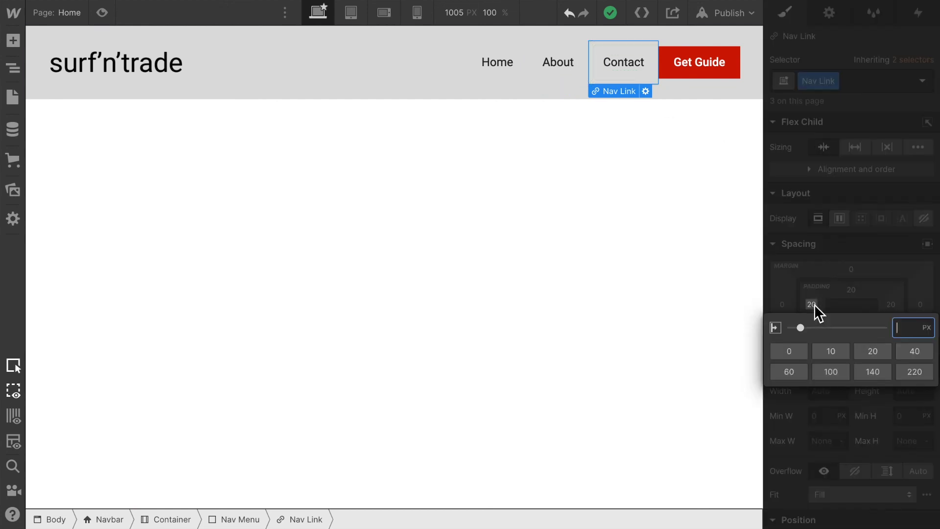
pyautogui.click(797, 353)
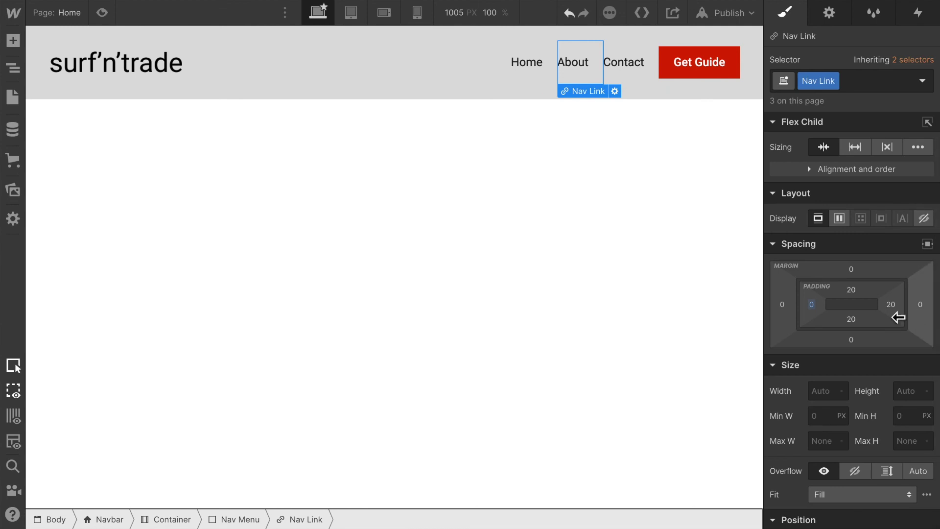
pyautogui.click(891, 305)
pyautogui.click(790, 351)
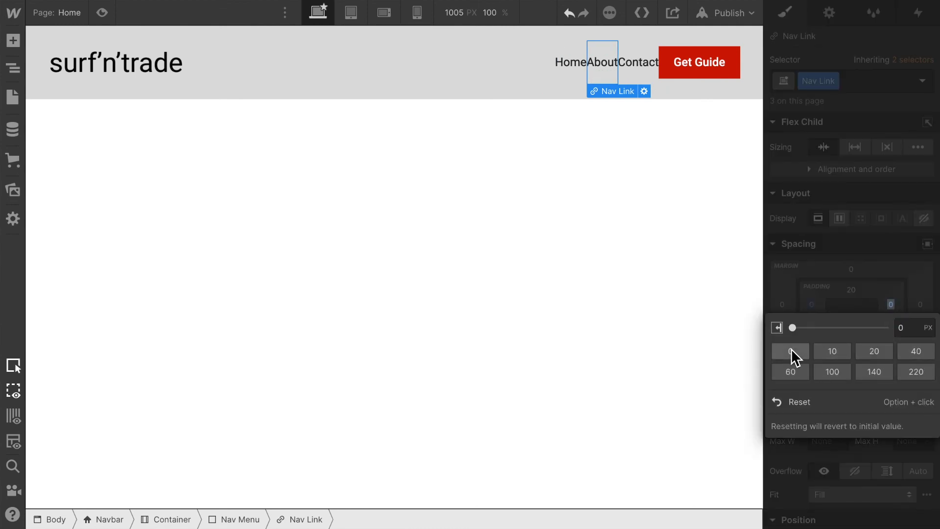
# - Give Nav Link a 30px right margin and preview the page
pyautogui.click(564, 65)
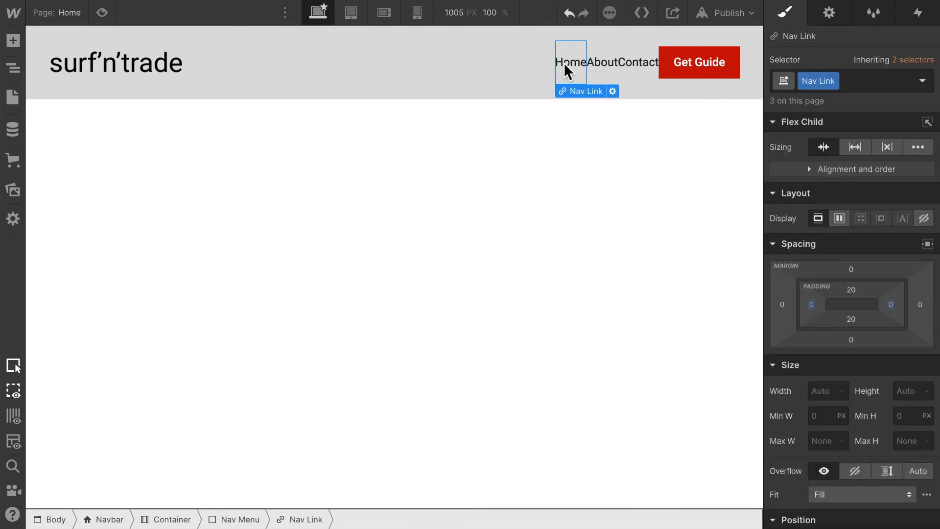
pyautogui.click(920, 305)
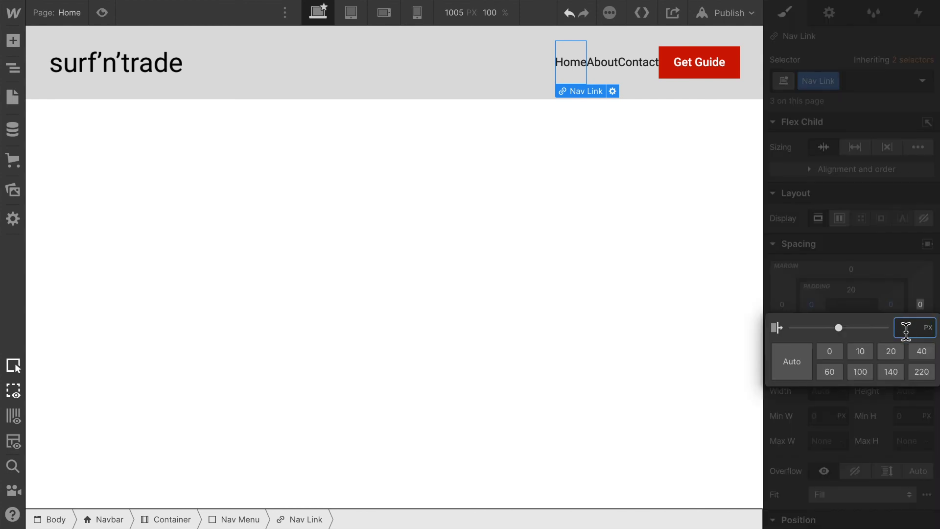
pyautogui.click(894, 355)
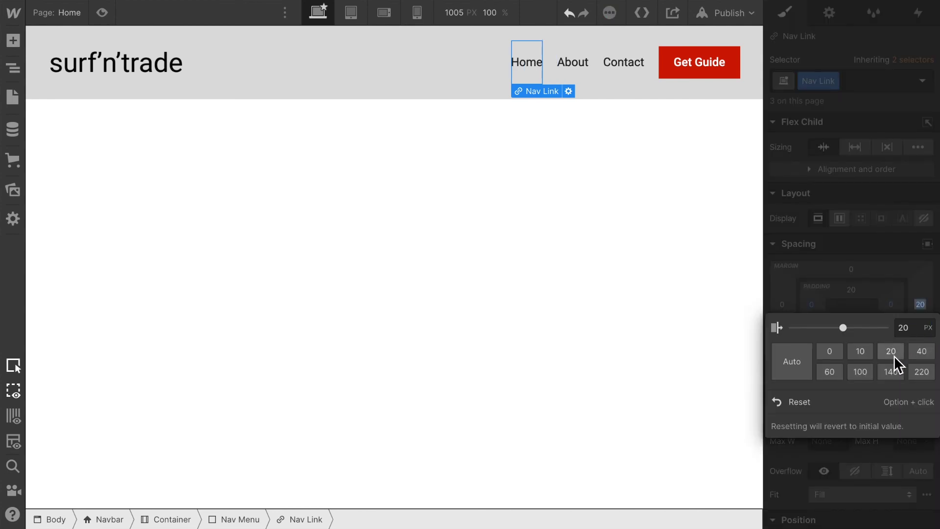
pyautogui.click(911, 335)
pyautogui.write('30')
pyautogui.press('Return')
pyautogui.click(635, 296)
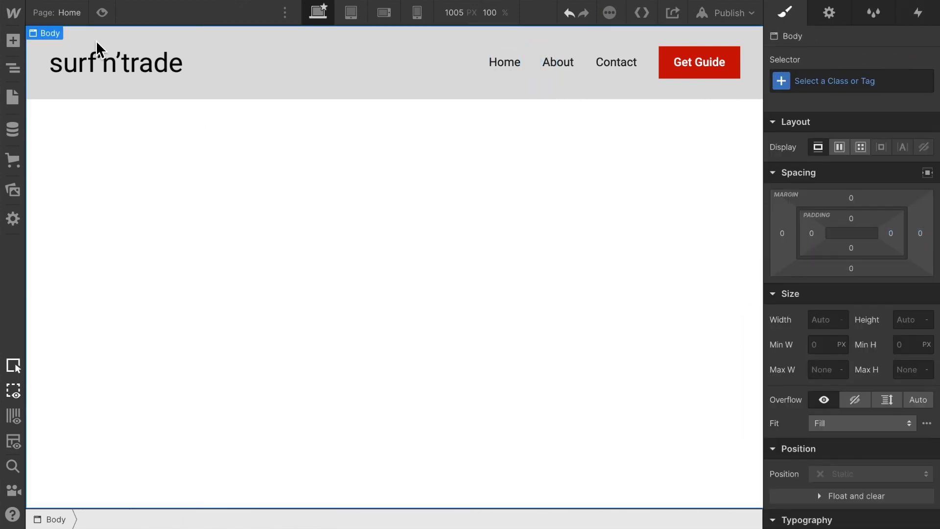
pyautogui.click(102, 12)
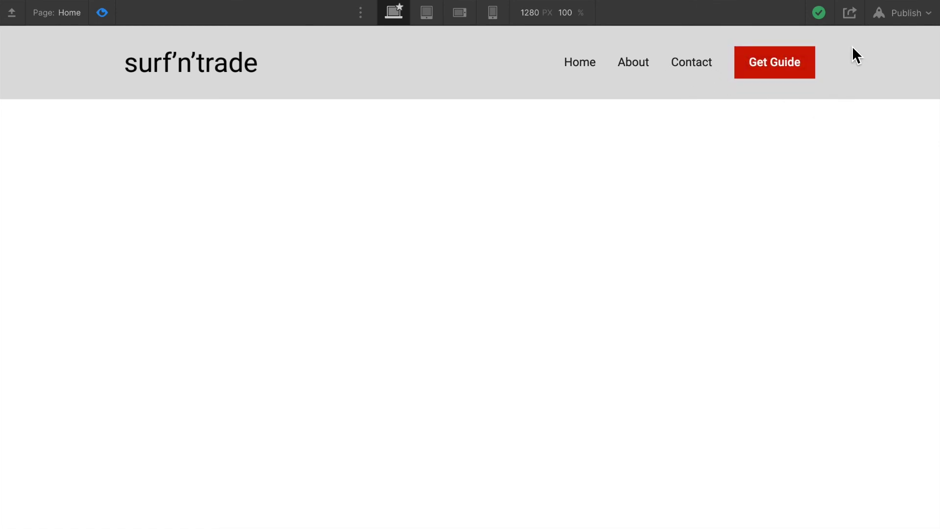
# - Exit preview and select the Contact nav link with its Typography styles in view
pyautogui.click(102, 17)
pyautogui.scroll(-4, 850, 443)
pyautogui.scroll(-3, 849, 440)
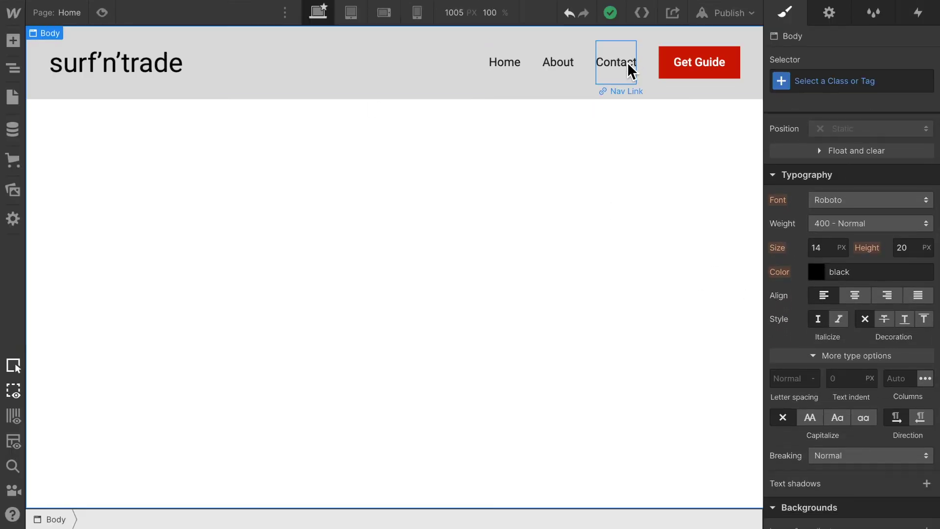
pyautogui.click(627, 63)
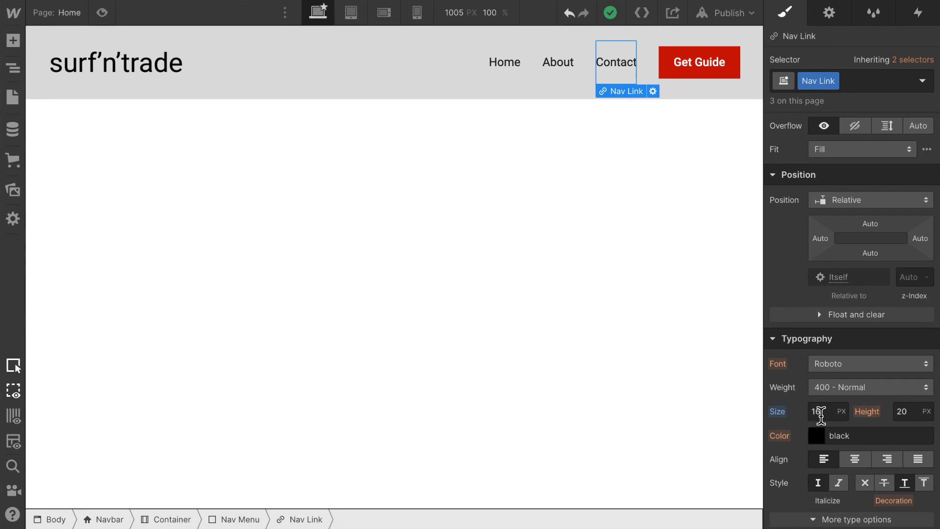
# - Set the Nav Link font size to 18px and check the navbar in preview
pyautogui.click(821, 411)
pyautogui.write('18')
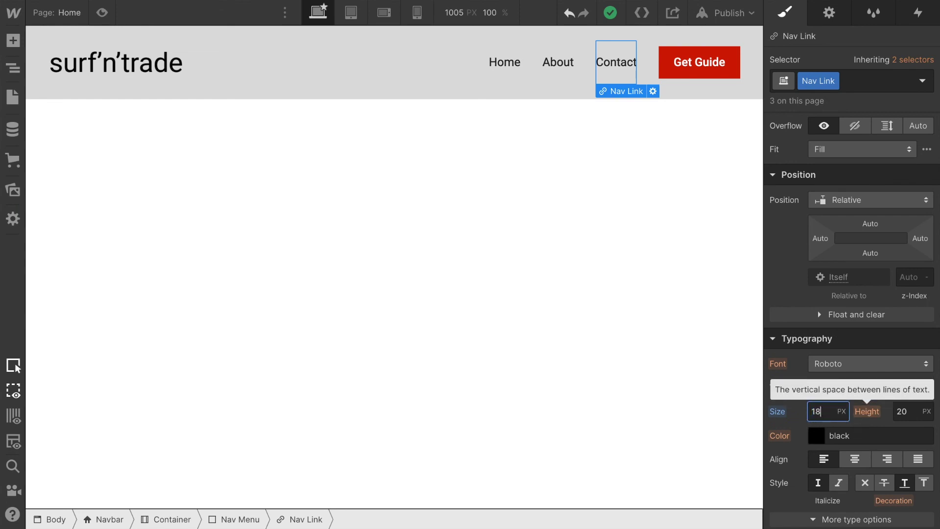
pyautogui.press('Return')
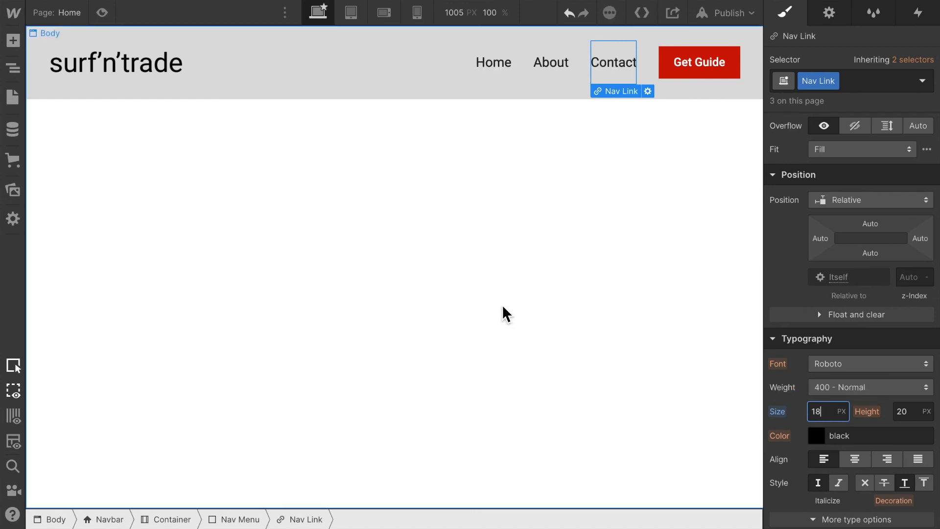
pyautogui.click(503, 315)
pyautogui.click(102, 12)
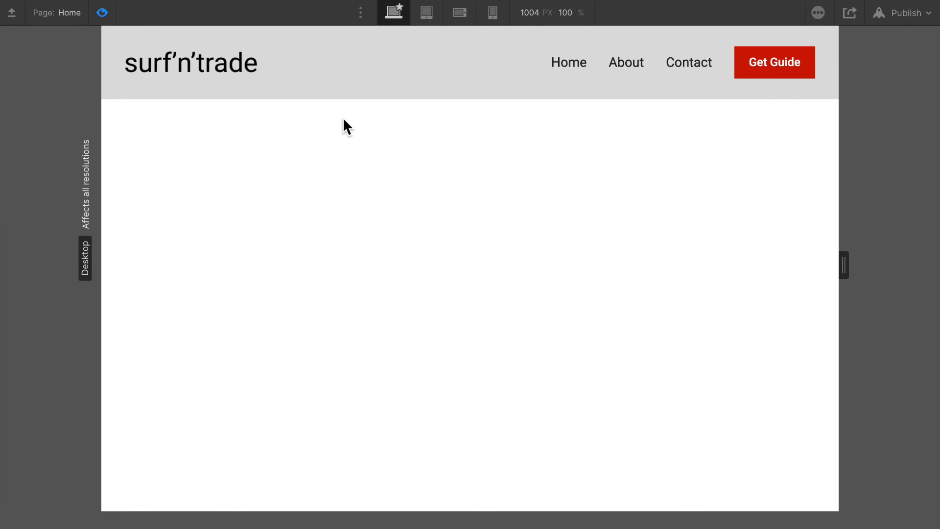
pyautogui.click(103, 11)
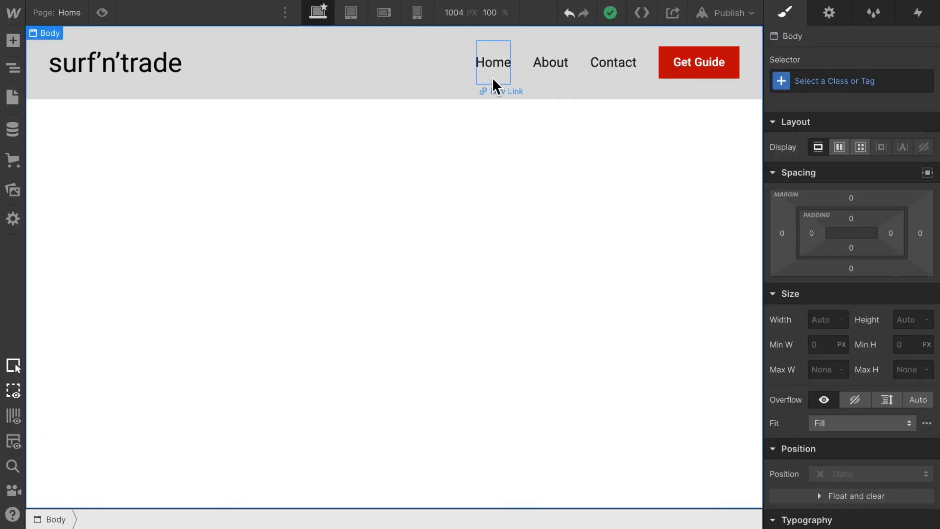